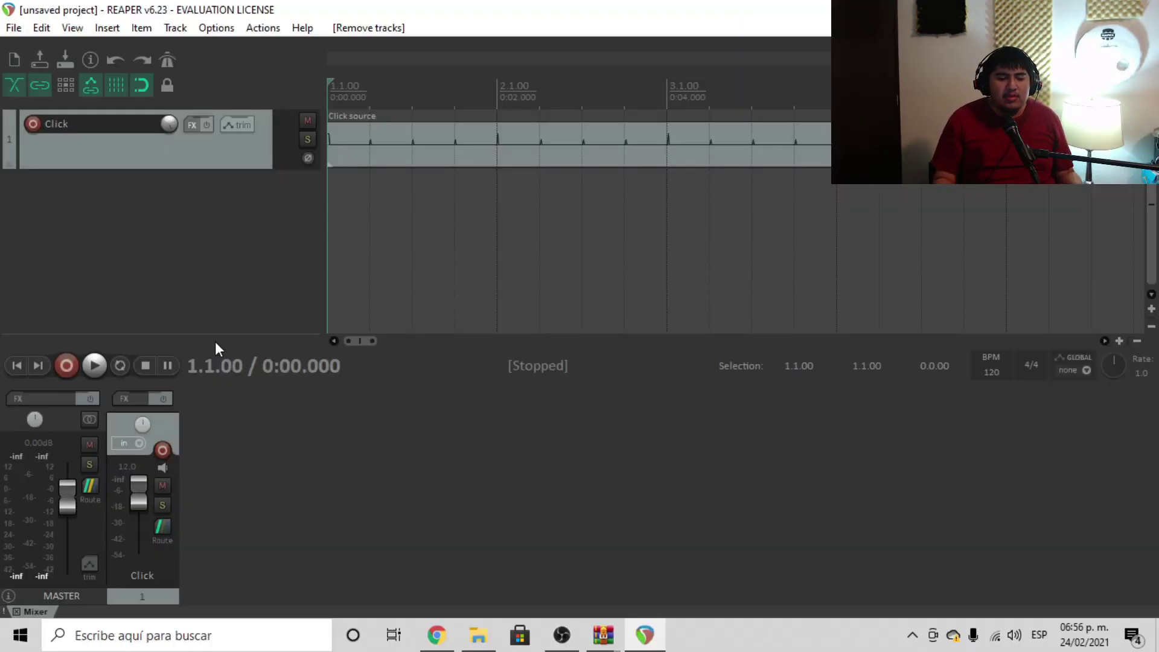
Step: Remove the existing Click track and add a new empty track named Click
{"action": "right_click", "coordinate": [245, 159]}
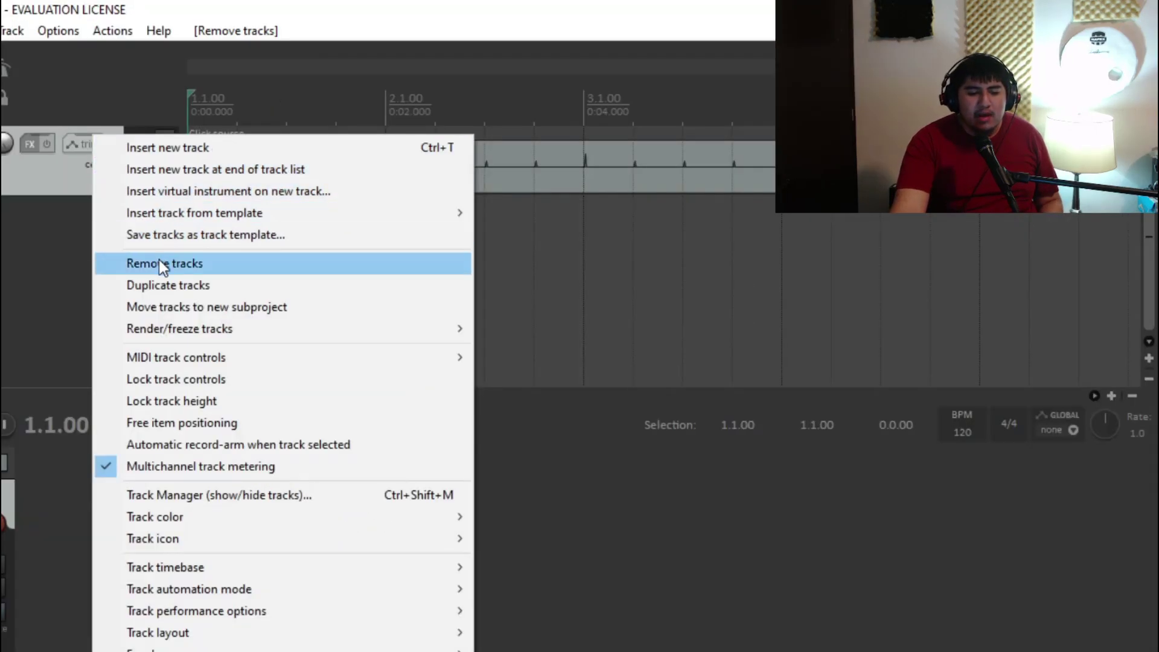
{"action": "left_click", "coordinate": [159, 262]}
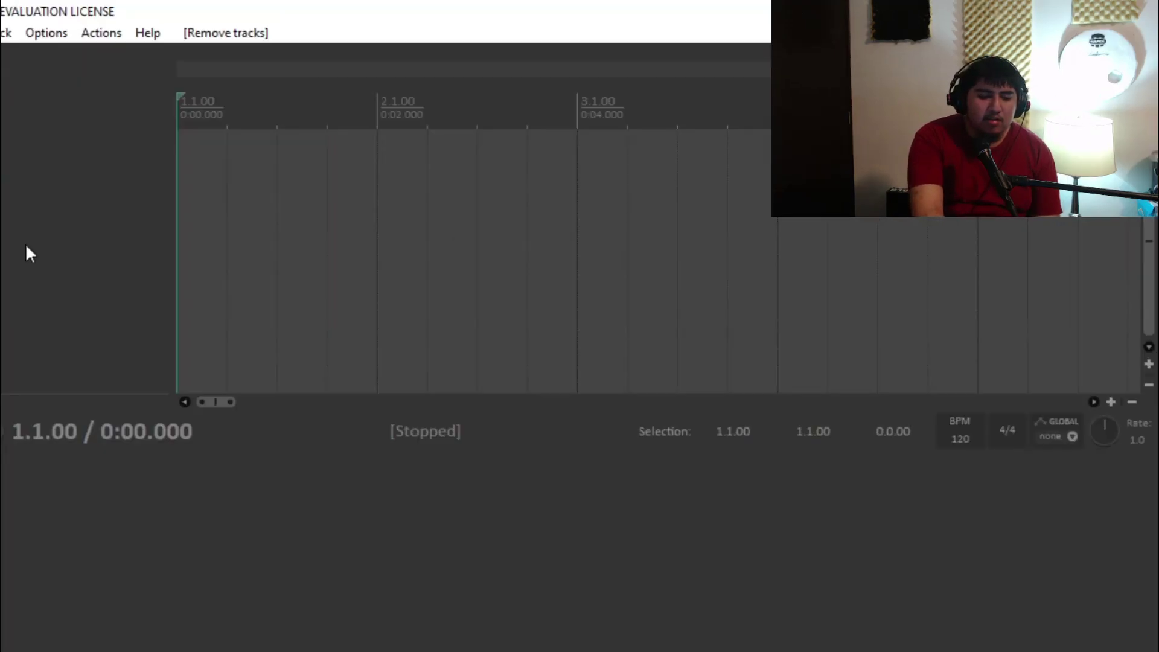
{"action": "double_click", "coordinate": [199, 208]}
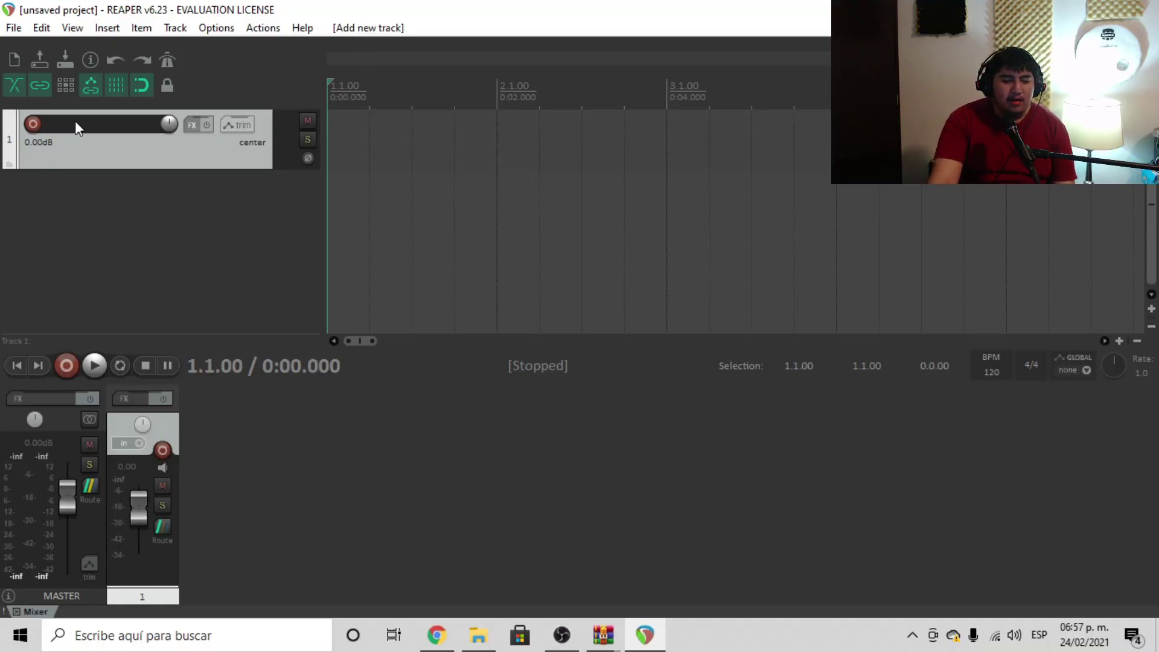
{"action": "double_click", "coordinate": [76, 127]}
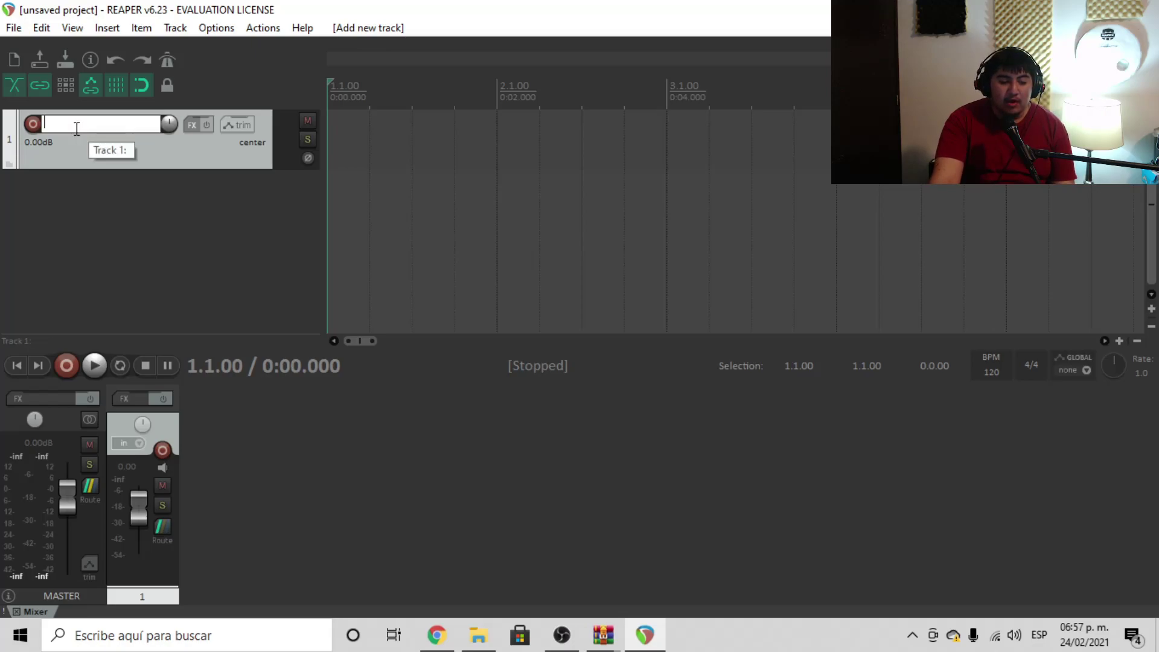
{"action": "type", "text": "Cli"}
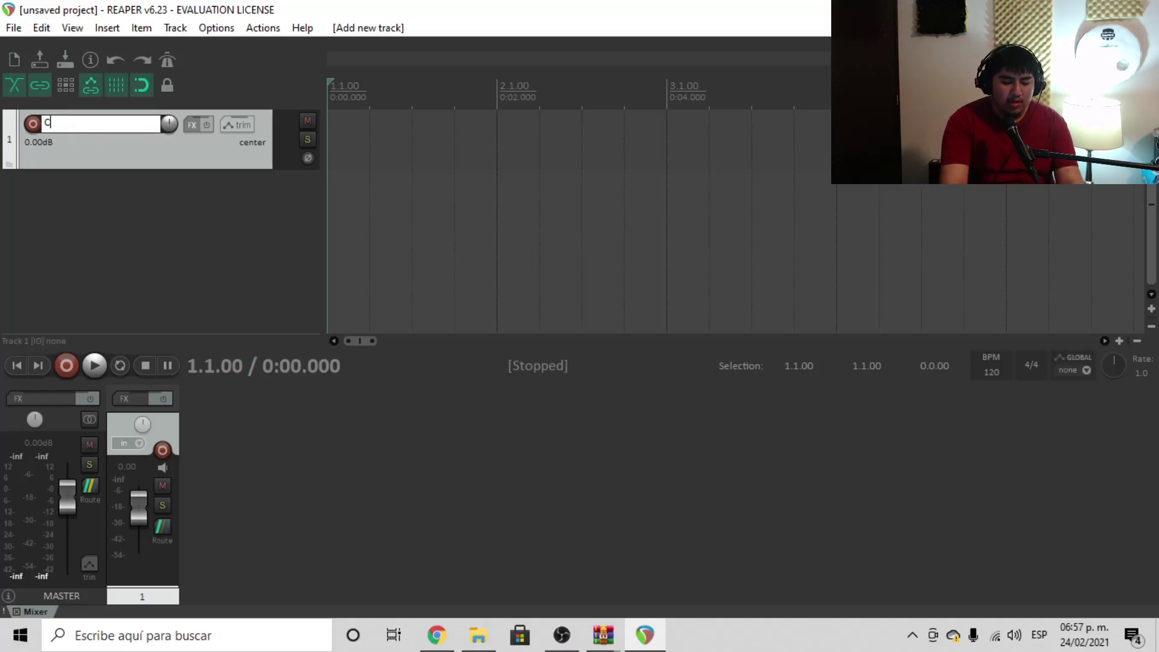
{"action": "type", "text": "ck"}
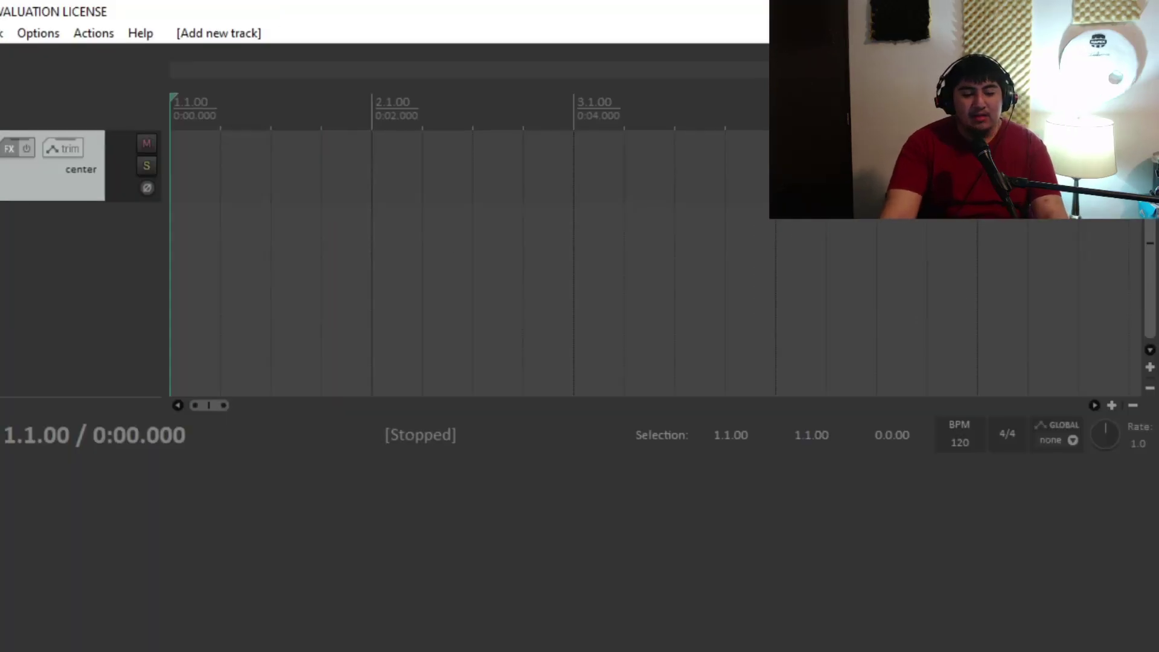
{"action": "key", "text": "Return"}
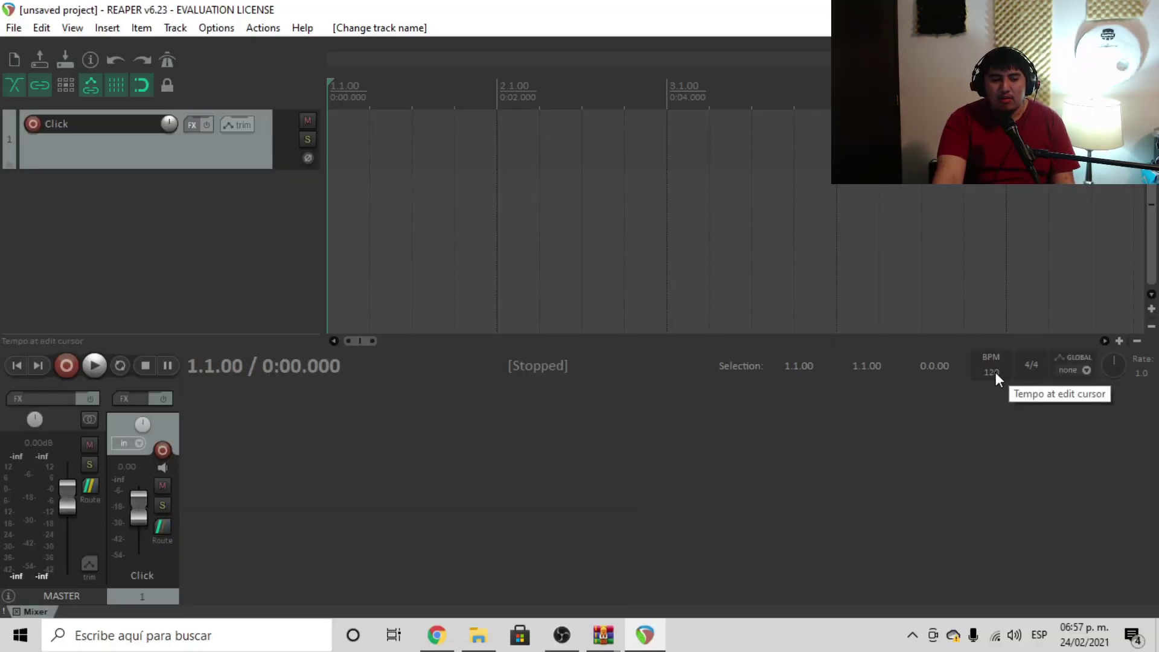
Step: Insert a click source on the Click track, extend its end to about 49.2.00, and return to the project start
{"action": "left_click", "coordinate": [107, 27]}
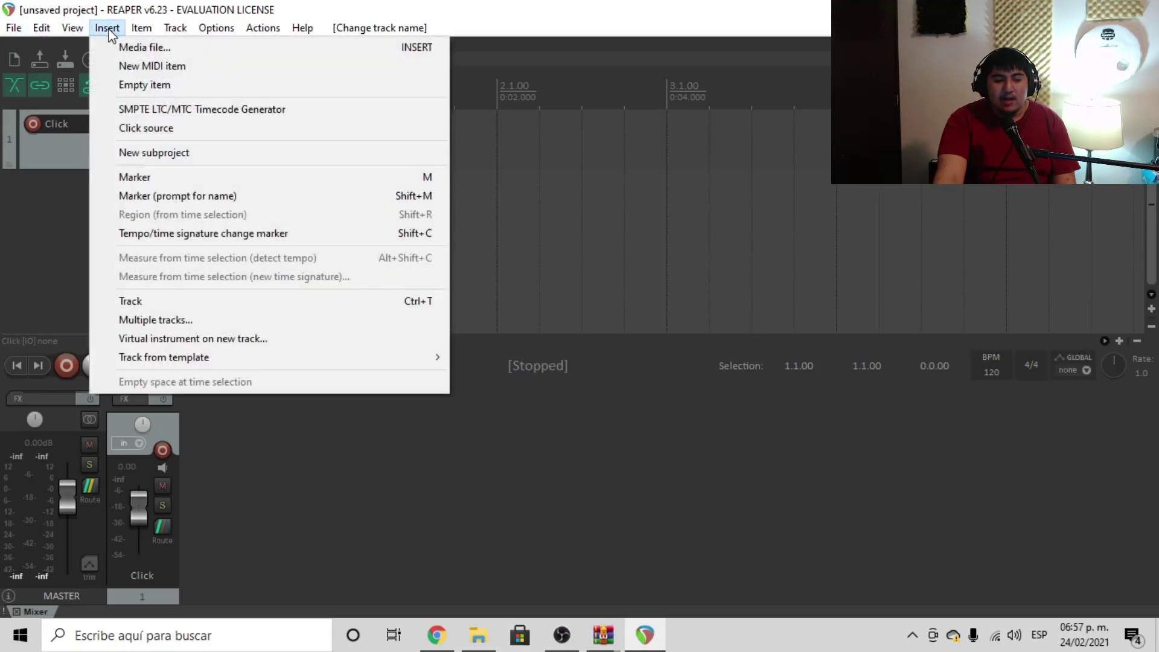
{"action": "left_click", "coordinate": [141, 128]}
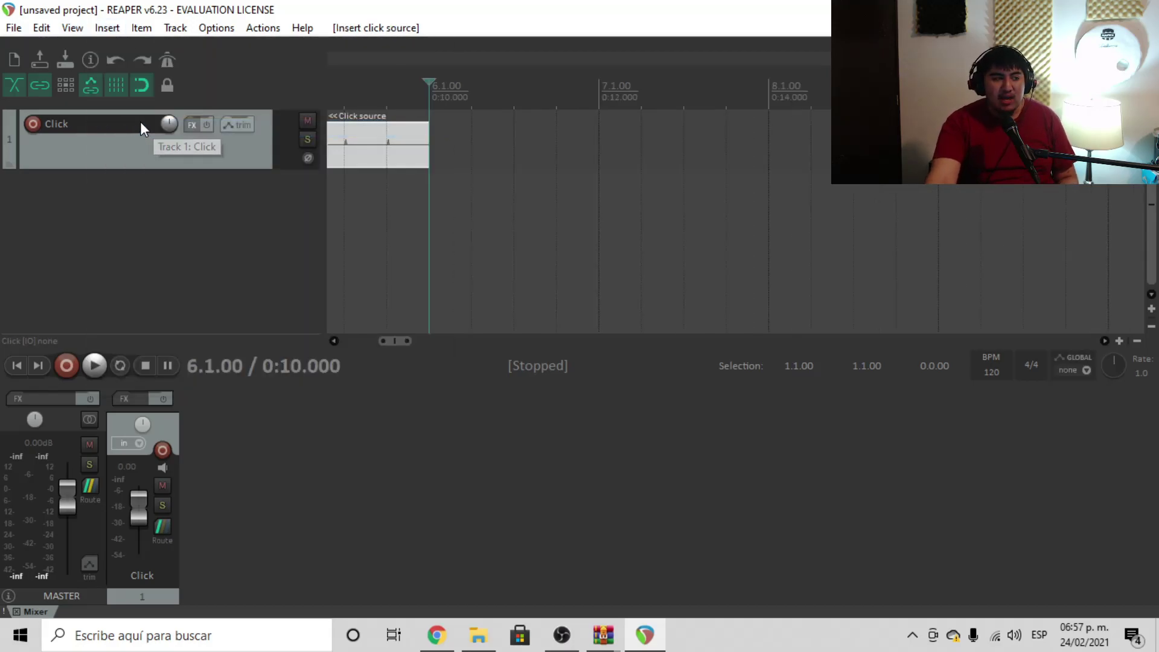
{"action": "left_click", "coordinate": [427, 145]}
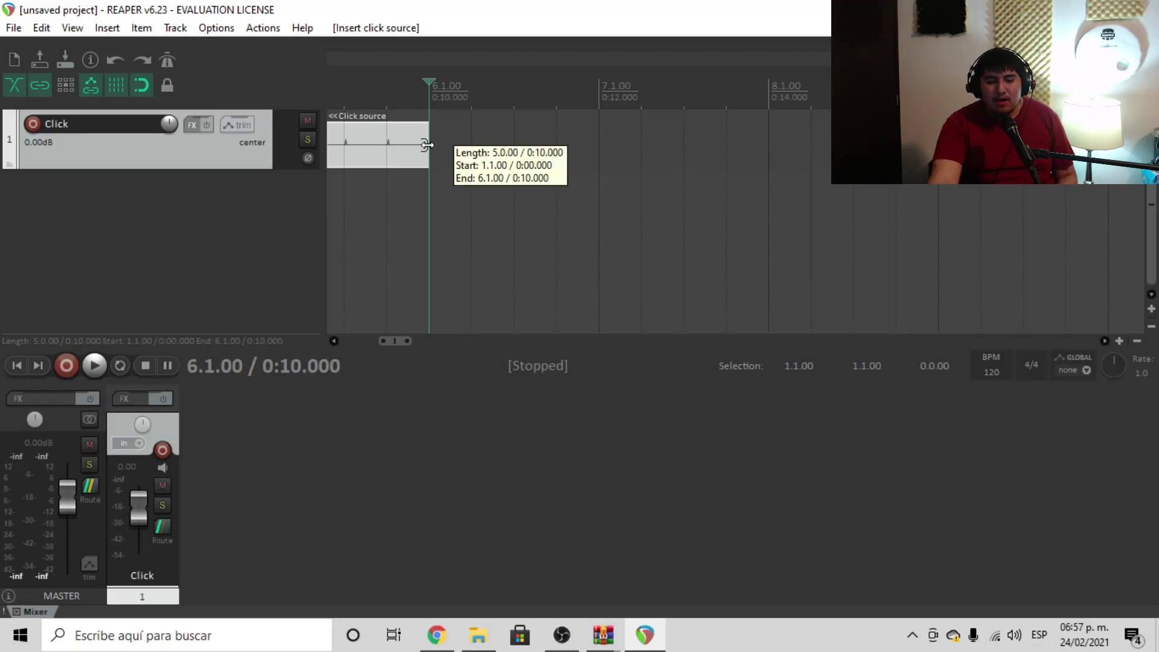
{"action": "mouse_move", "coordinate": [401, 342]}
{"action": "left_mouse_down"}
{"action": "mouse_move", "coordinate": [338, 355]}
{"action": "mouse_move", "coordinate": [400, 364]}
{"action": "left_mouse_up"}
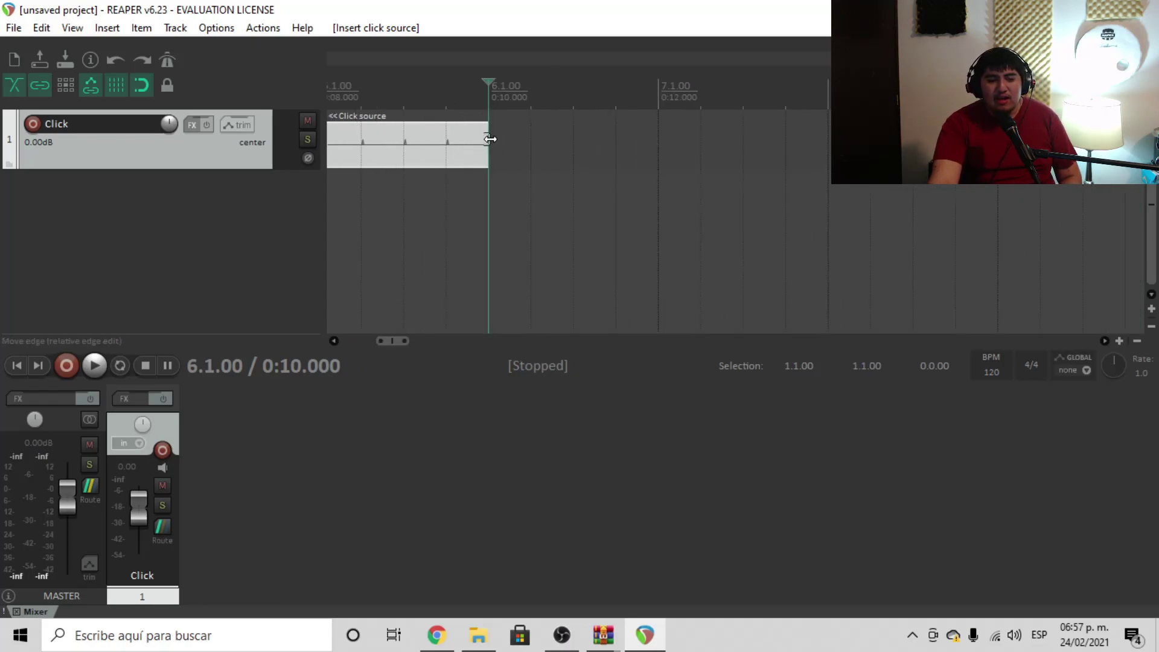
{"action": "left_click_drag", "start_coordinate": [489, 138], "coordinate": [490, 139]}
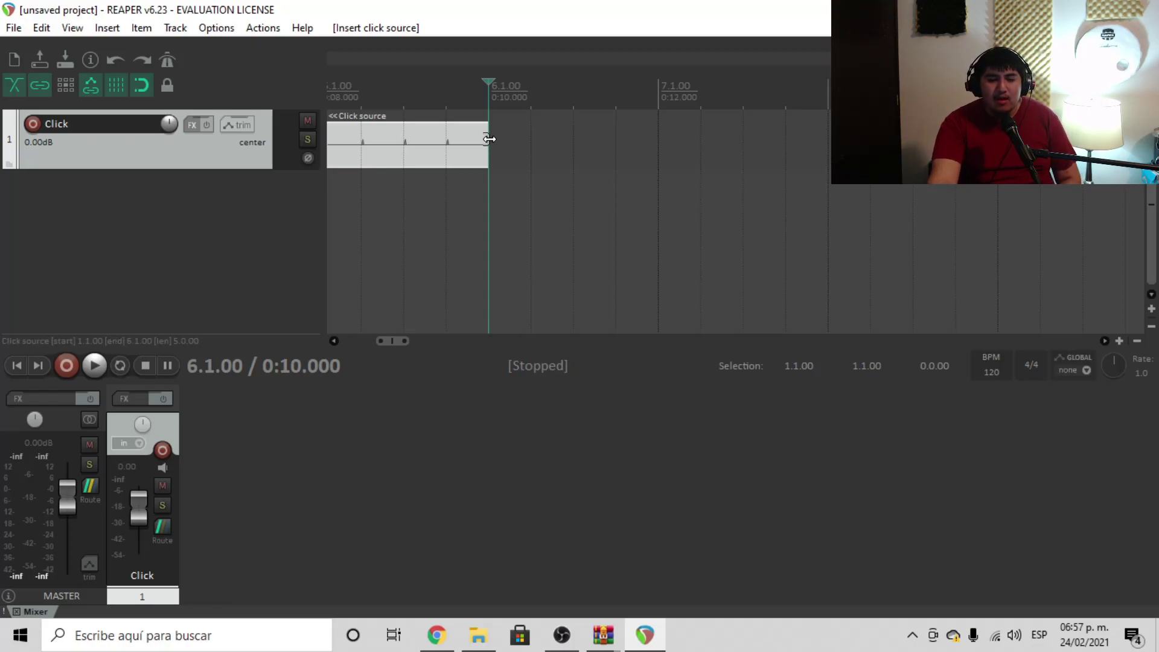
{"action": "left_click_drag", "start_coordinate": [489, 139], "coordinate": [489, 139]}
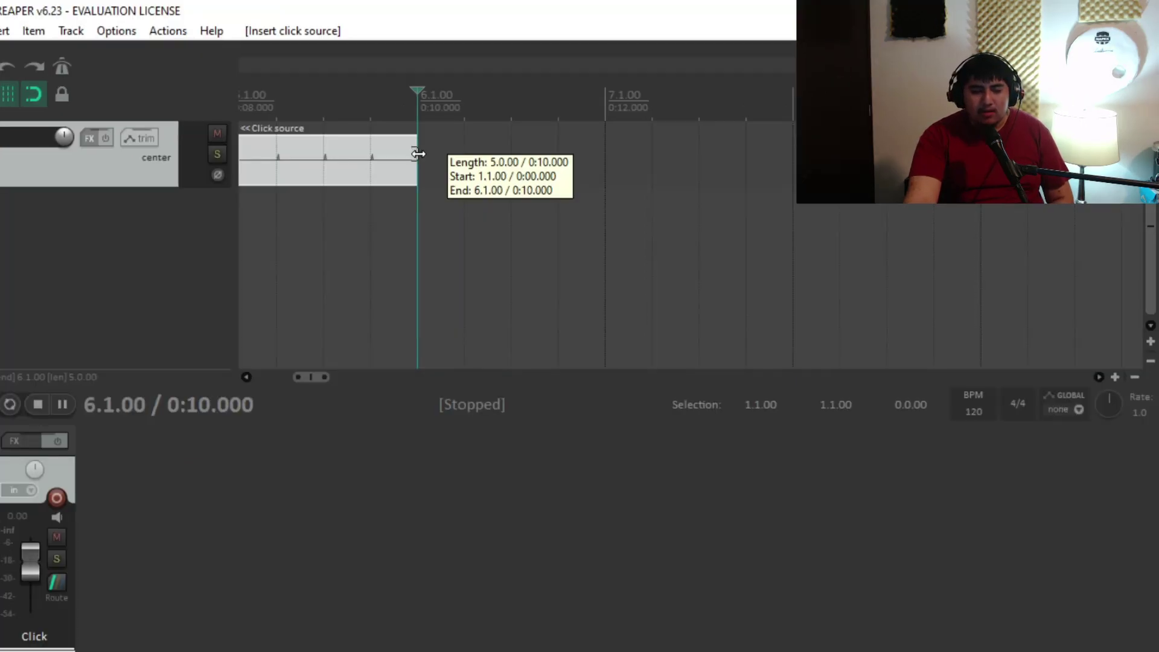
{"action": "left_click_drag", "start_coordinate": [418, 154], "coordinate": [1105, 154]}
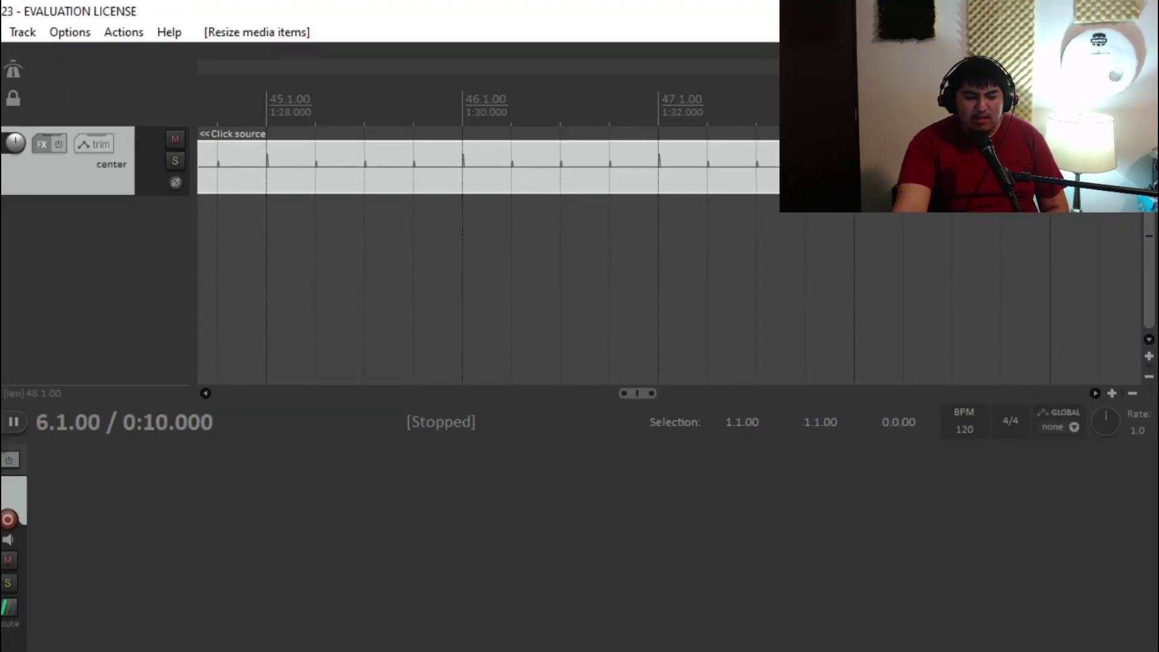
{"action": "key", "text": "Home"}
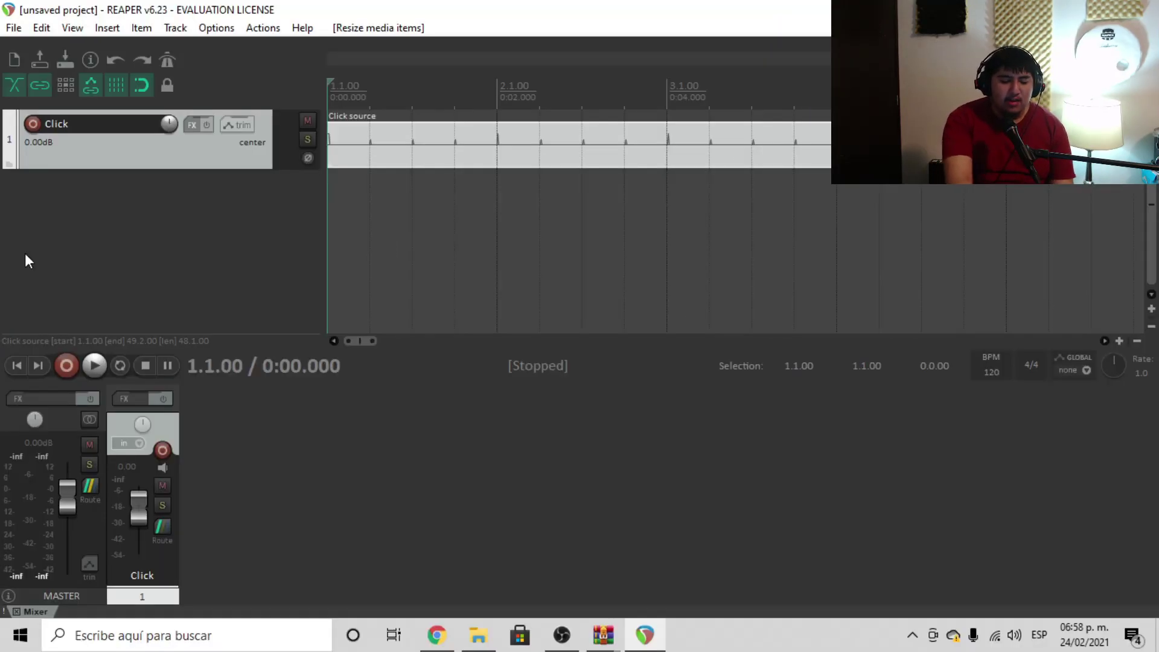
Step: Add a second track below Click and name it Batería
{"action": "double_click", "coordinate": [24, 252]}
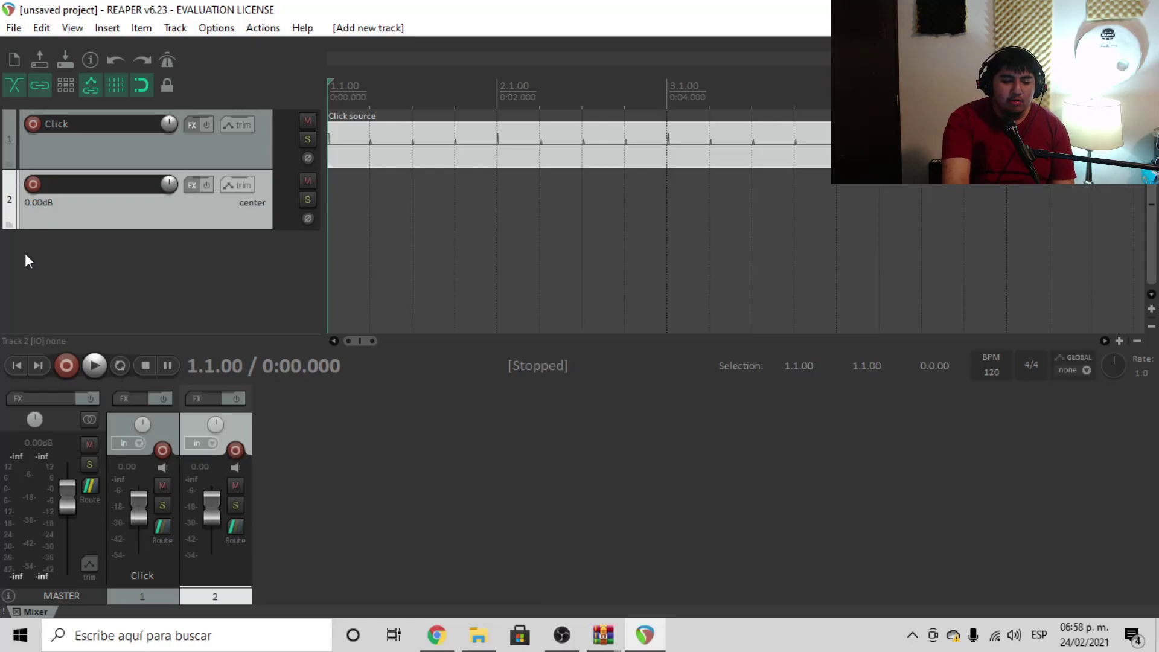
{"action": "double_click", "coordinate": [76, 184]}
{"action": "type", "text": "Batería"}
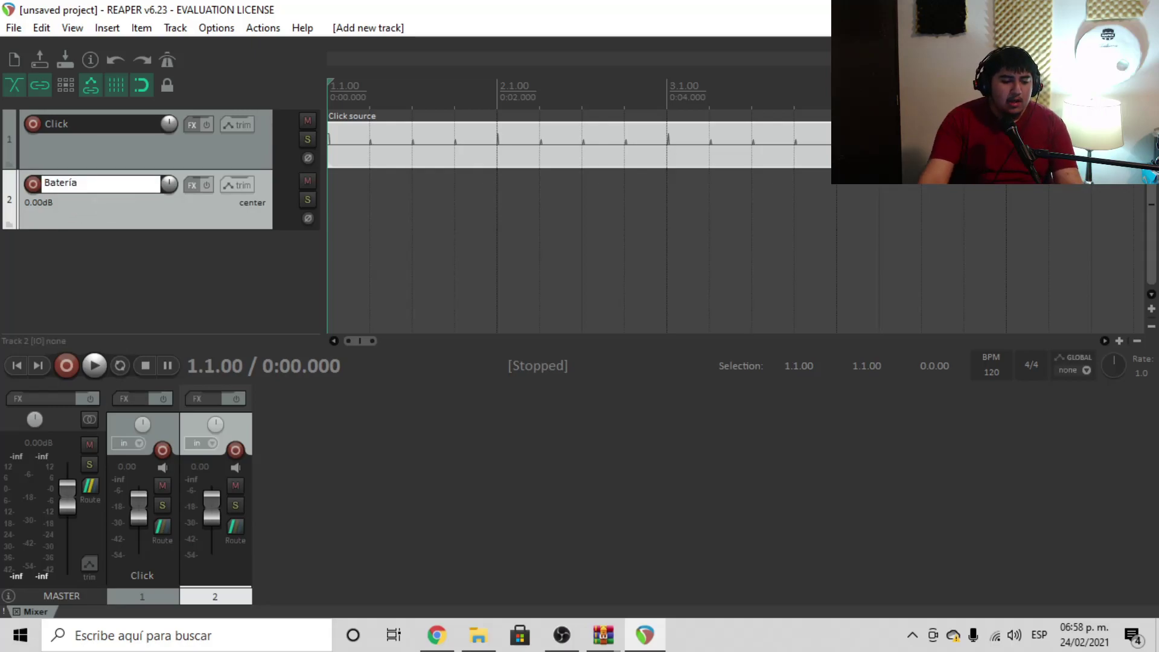
{"action": "left_click", "coordinate": [83, 277]}
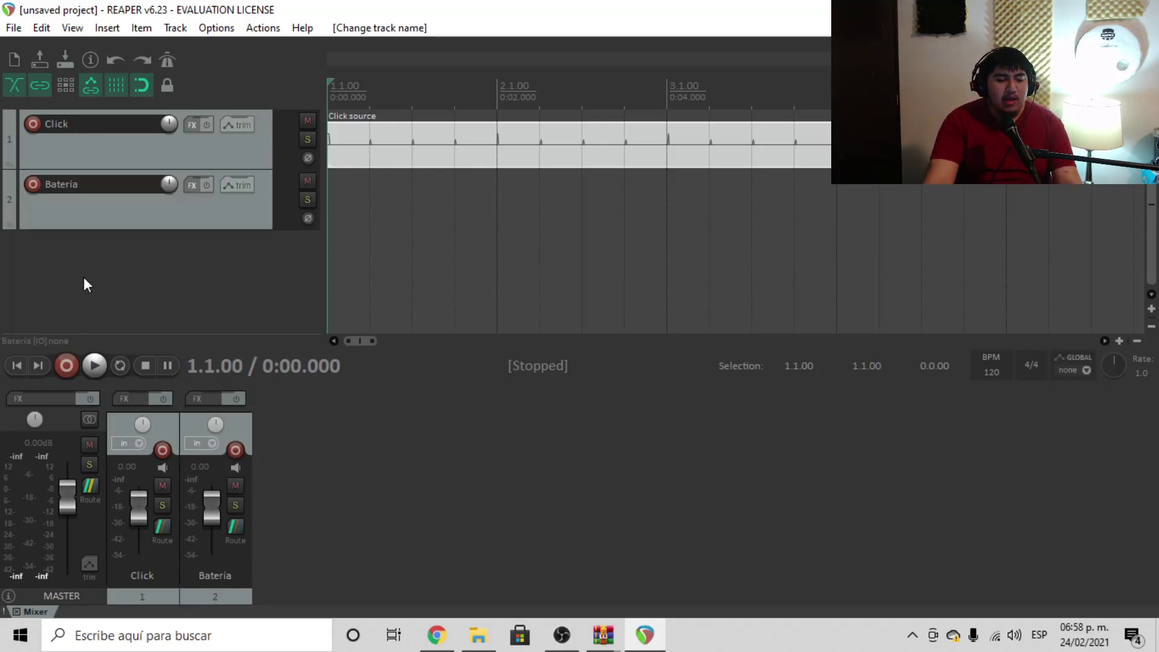
Step: Arm the Batería track for recording and set its input to the virtual MIDI keyboard on all channels
{"action": "left_click", "coordinate": [34, 183]}
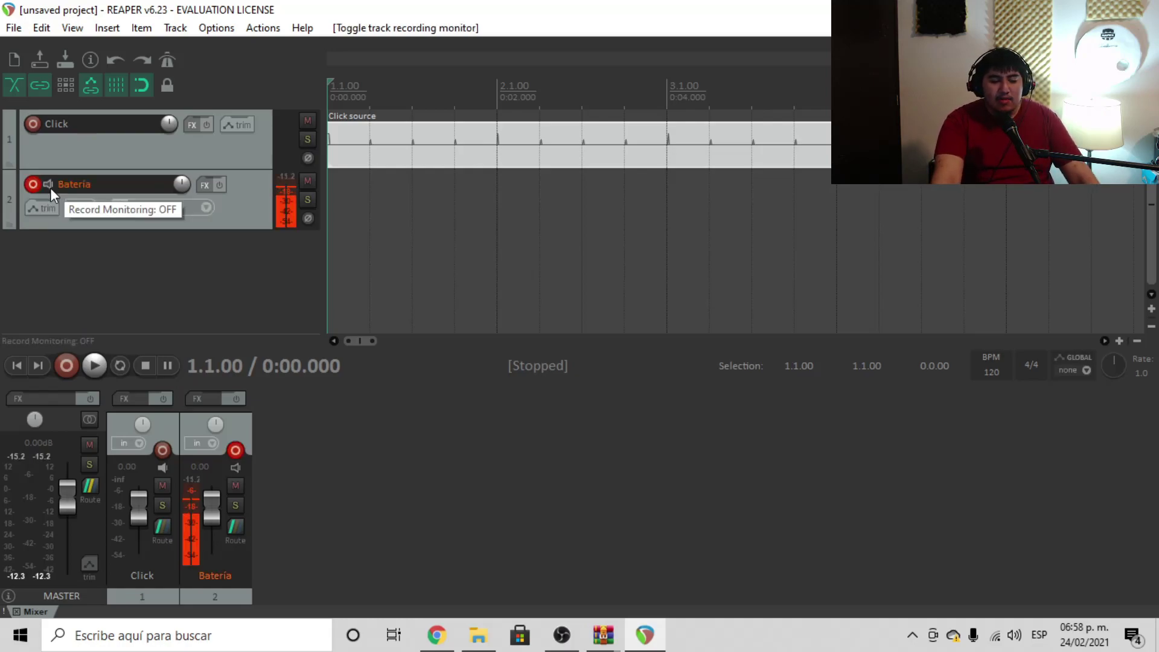
{"action": "left_click", "coordinate": [208, 206]}
{"action": "mouse_move", "coordinate": [257, 218]}
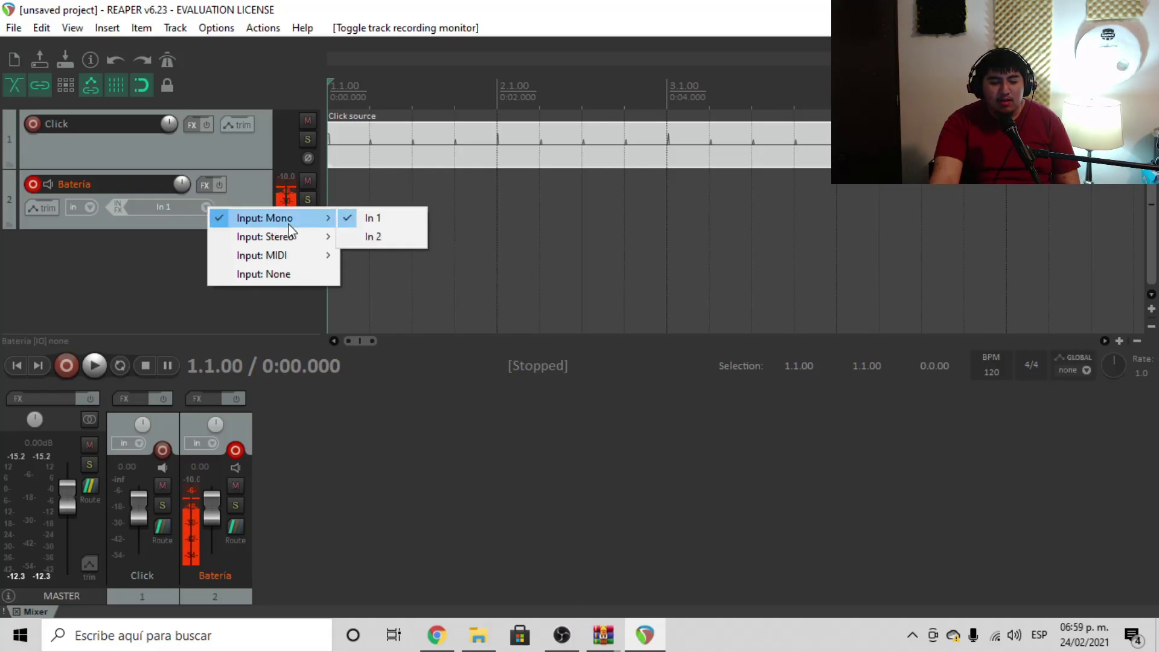
{"action": "mouse_move", "coordinate": [303, 258]}
{"action": "mouse_move", "coordinate": [423, 261]}
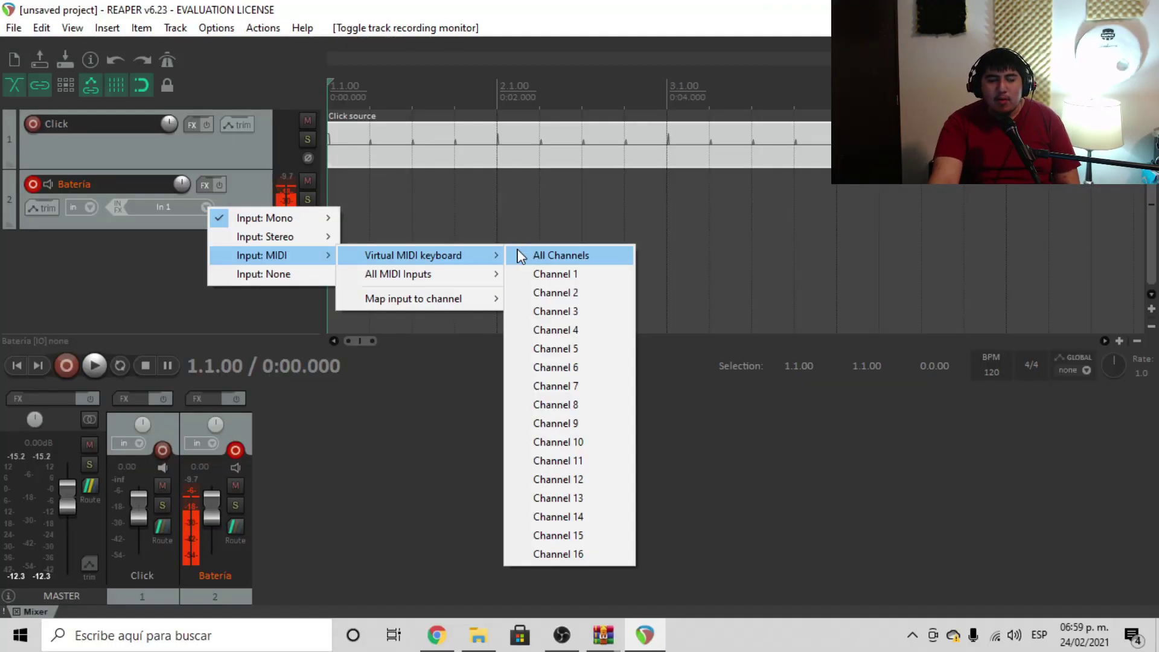
{"action": "left_click", "coordinate": [520, 256]}
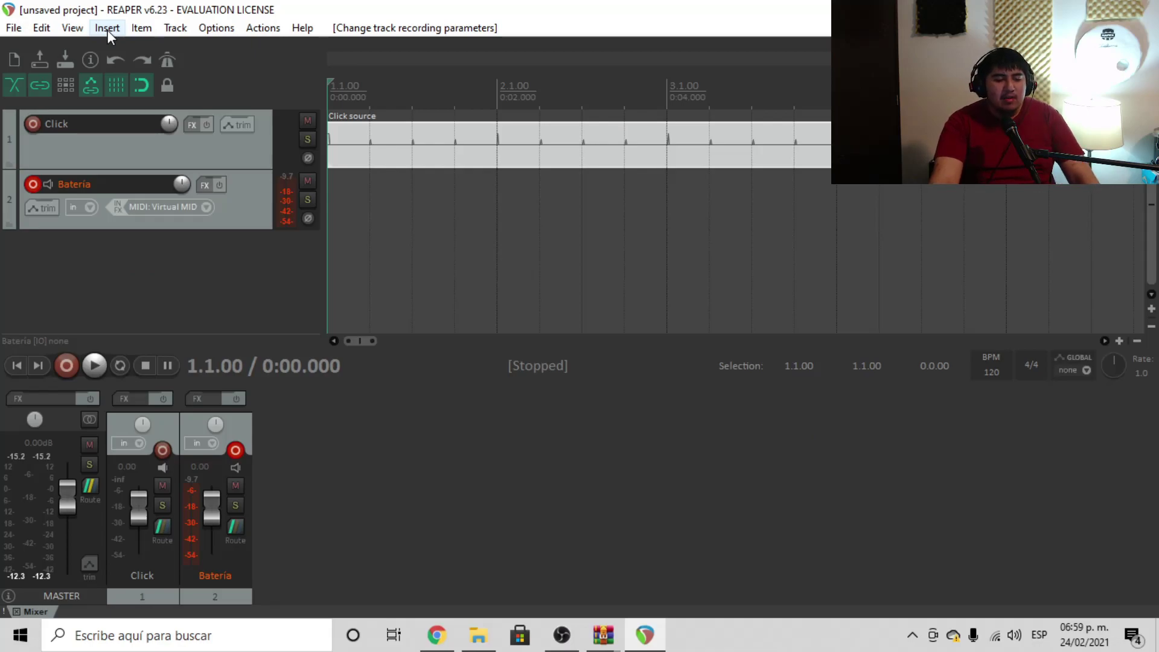
Step: Add the Native Instruments Kontakt plug-in to the Batería track and load Pop Kit.nki from the Kontakt Factory Selection
{"action": "left_click", "coordinate": [206, 186]}
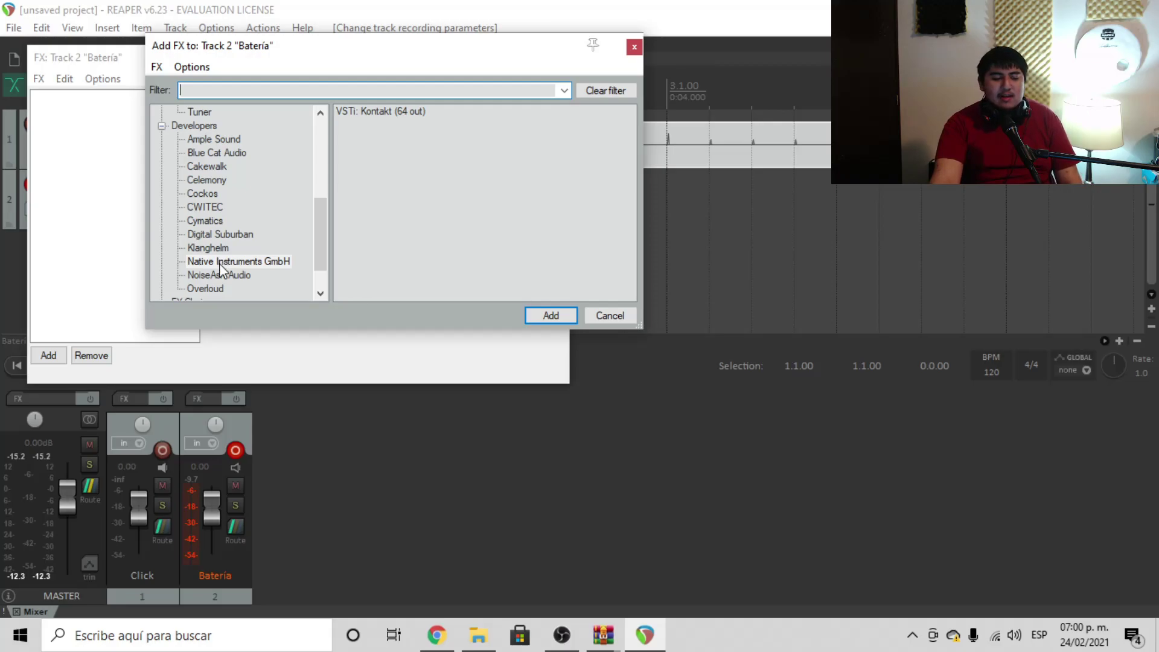
{"action": "double_click", "coordinate": [377, 112]}
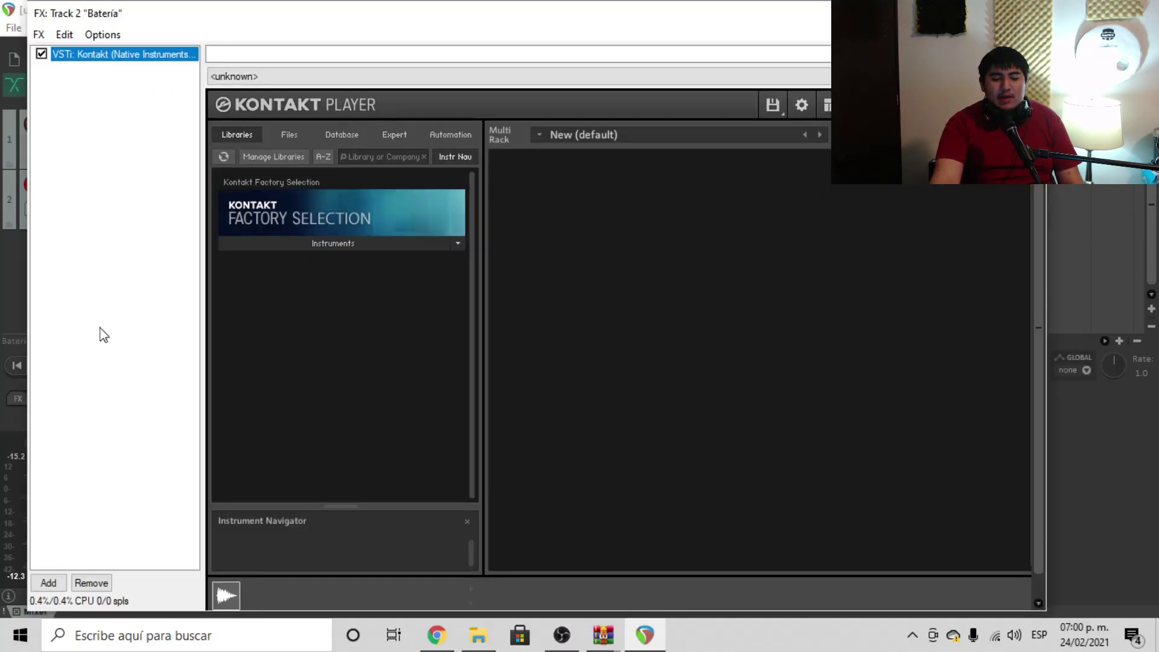
{"action": "left_click", "coordinate": [404, 246]}
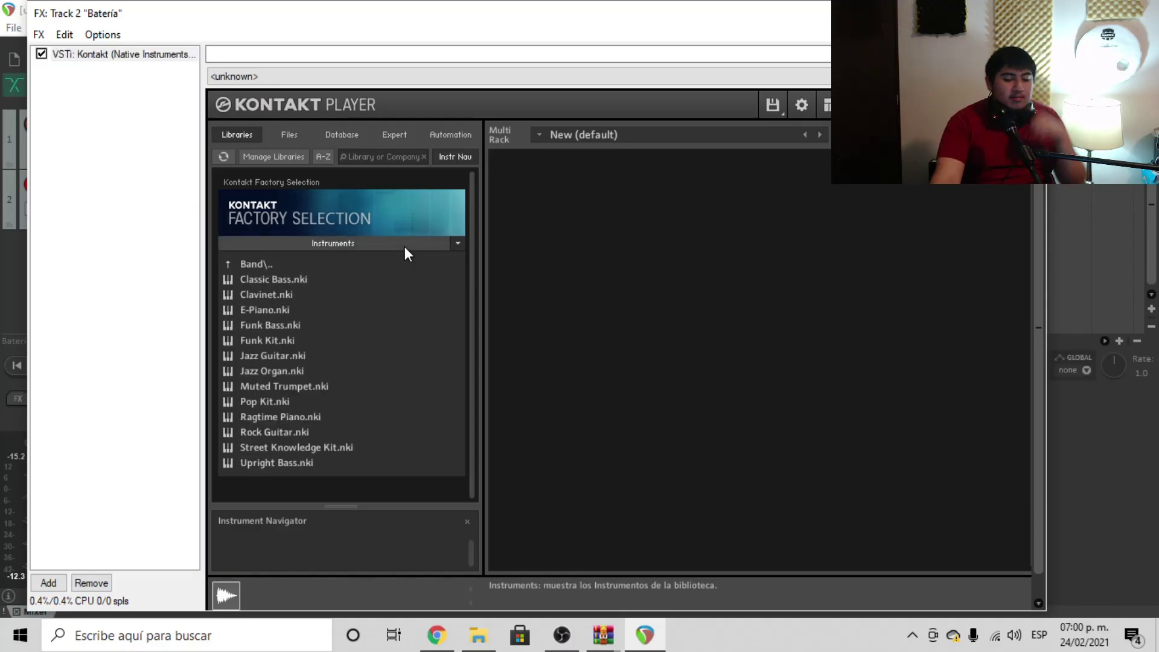
{"action": "double_click", "coordinate": [256, 403]}
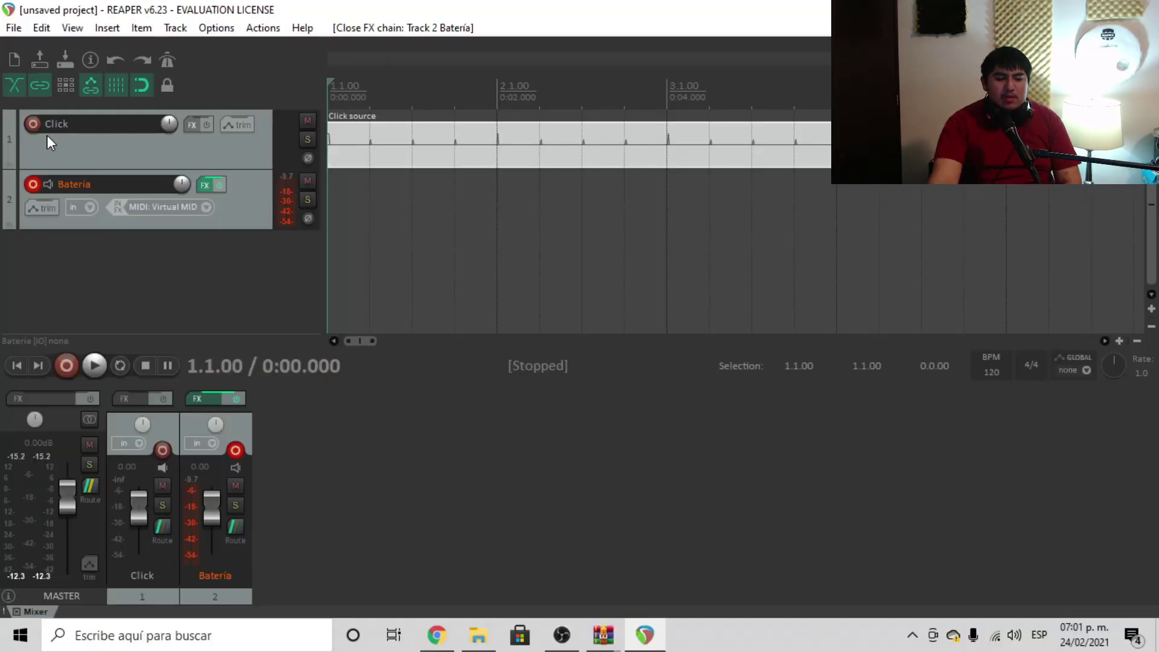
Step: Show the virtual MIDI keyboard, turn on record monitoring for the Batería track, and test a drum note
{"action": "left_click", "coordinate": [72, 27]}
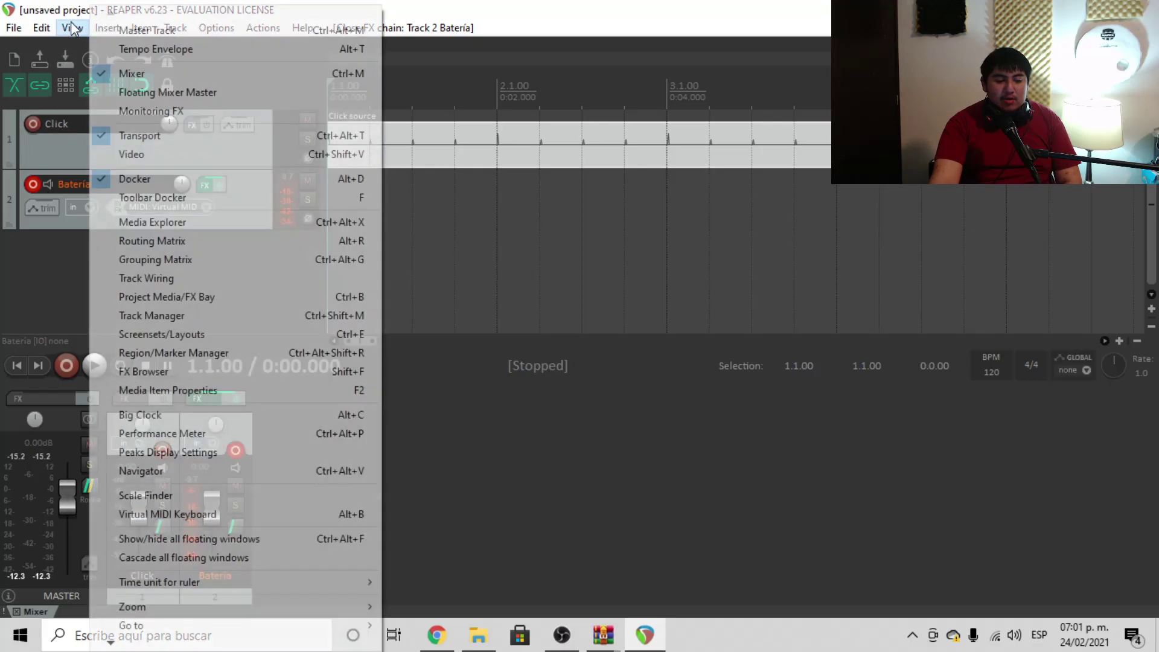
{"action": "left_click", "coordinate": [270, 519]}
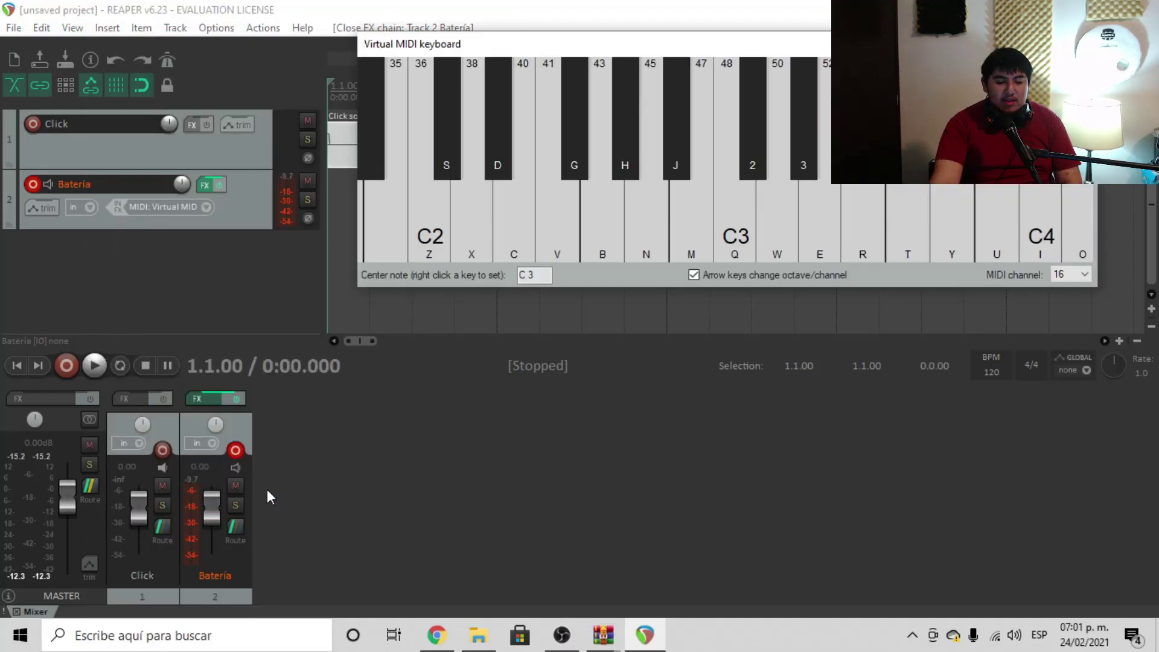
{"action": "left_click", "coordinate": [462, 227]}
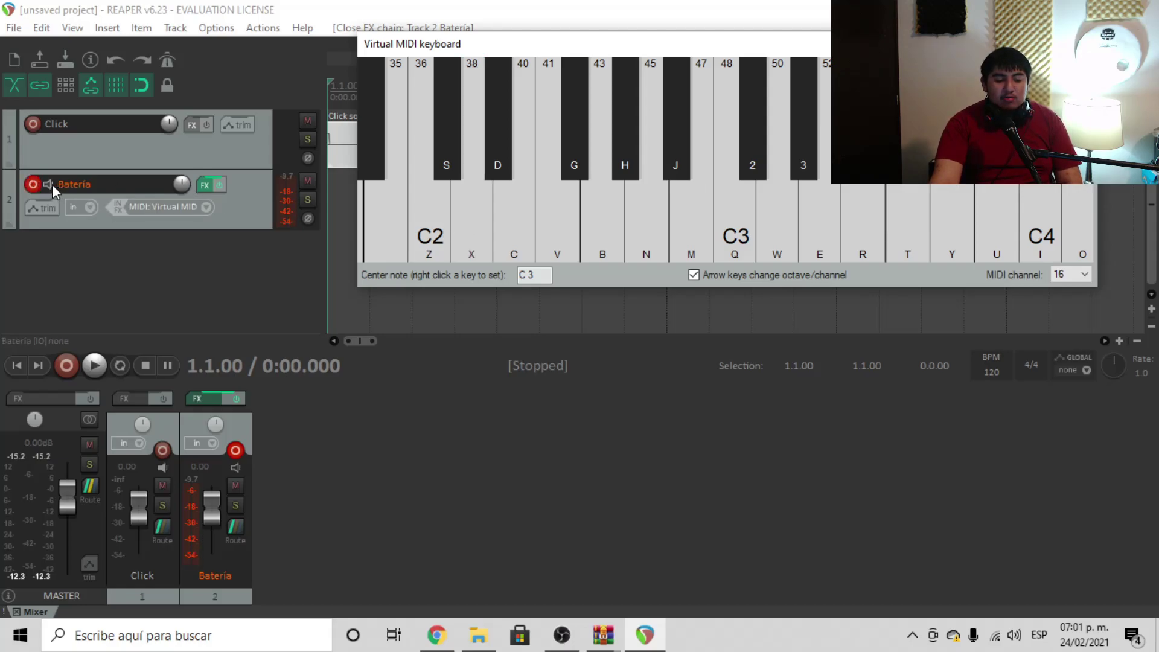
{"action": "left_click", "coordinate": [52, 183]}
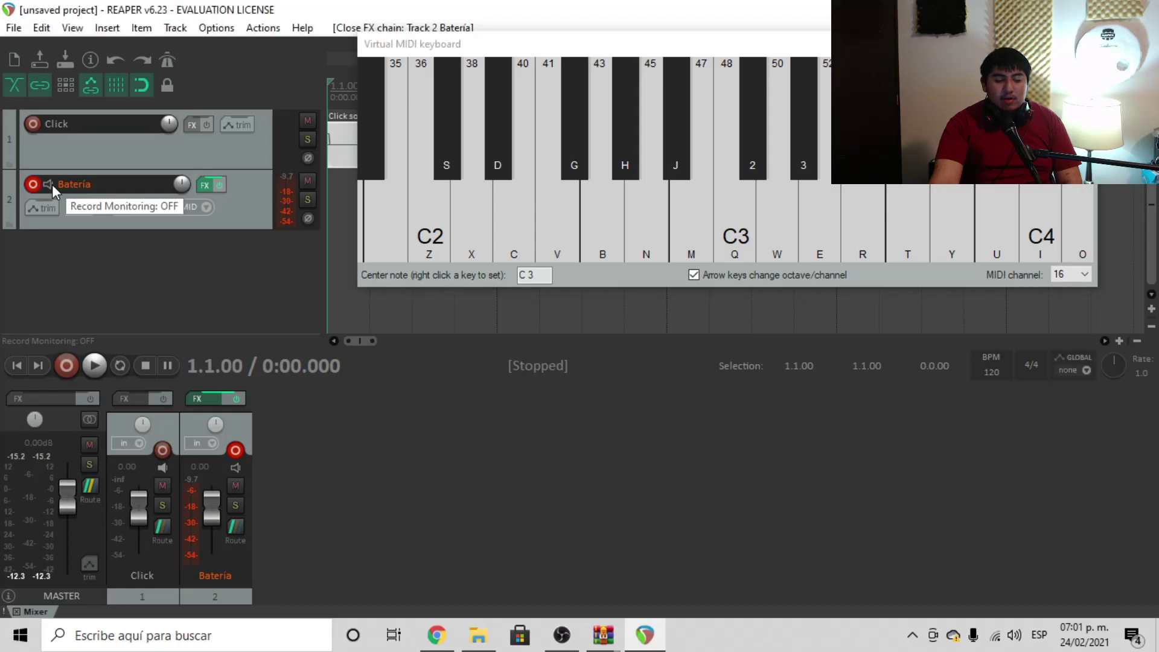
{"action": "left_click", "coordinate": [520, 226]}
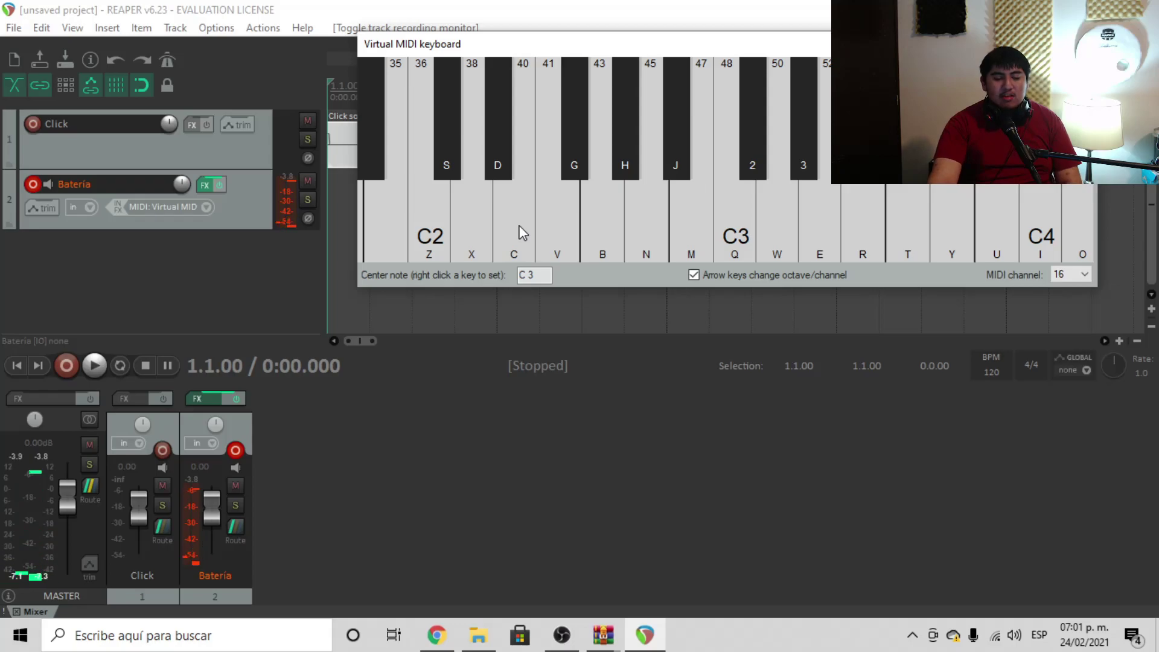
Step: Raise the Click track's volume to about 9.86 dB and test a drum sound on the virtual MIDI keyboard
{"action": "left_click", "coordinate": [18, 364]}
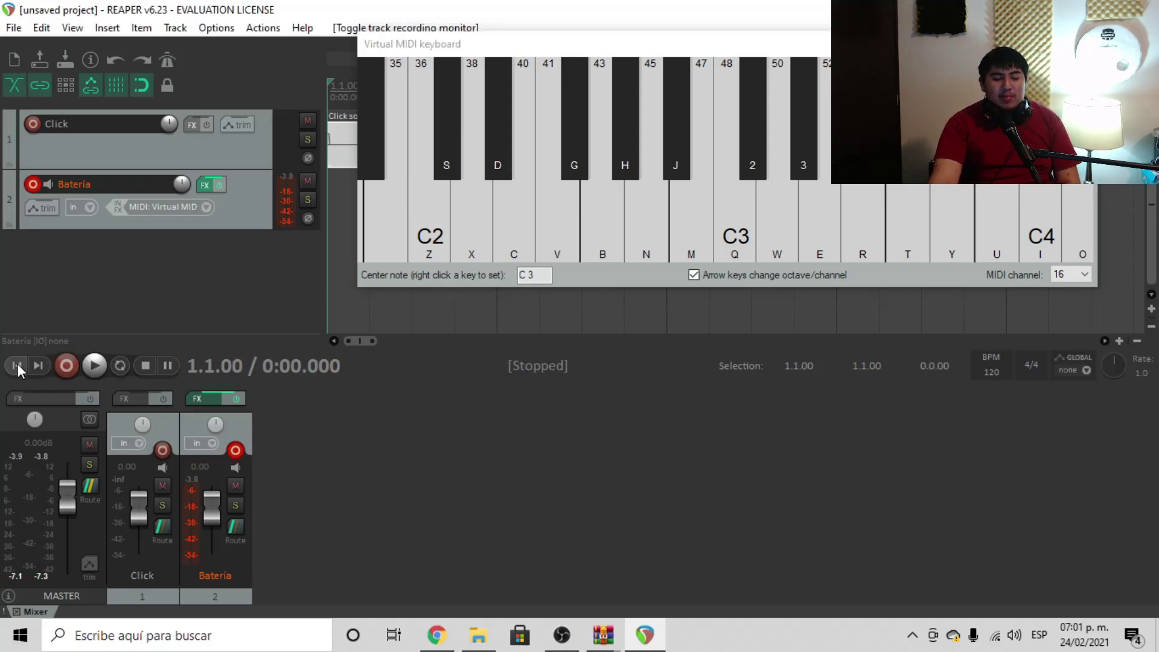
{"action": "left_click_drag", "start_coordinate": [140, 516], "coordinate": [138, 499]}
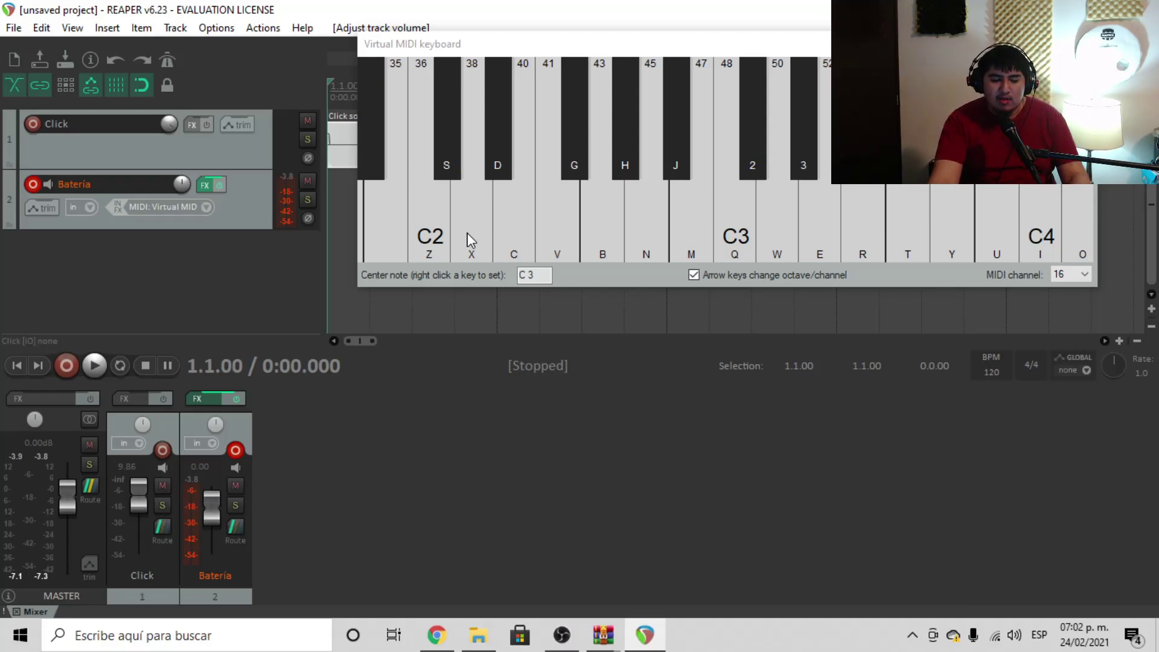
{"action": "left_click", "coordinate": [454, 223]}
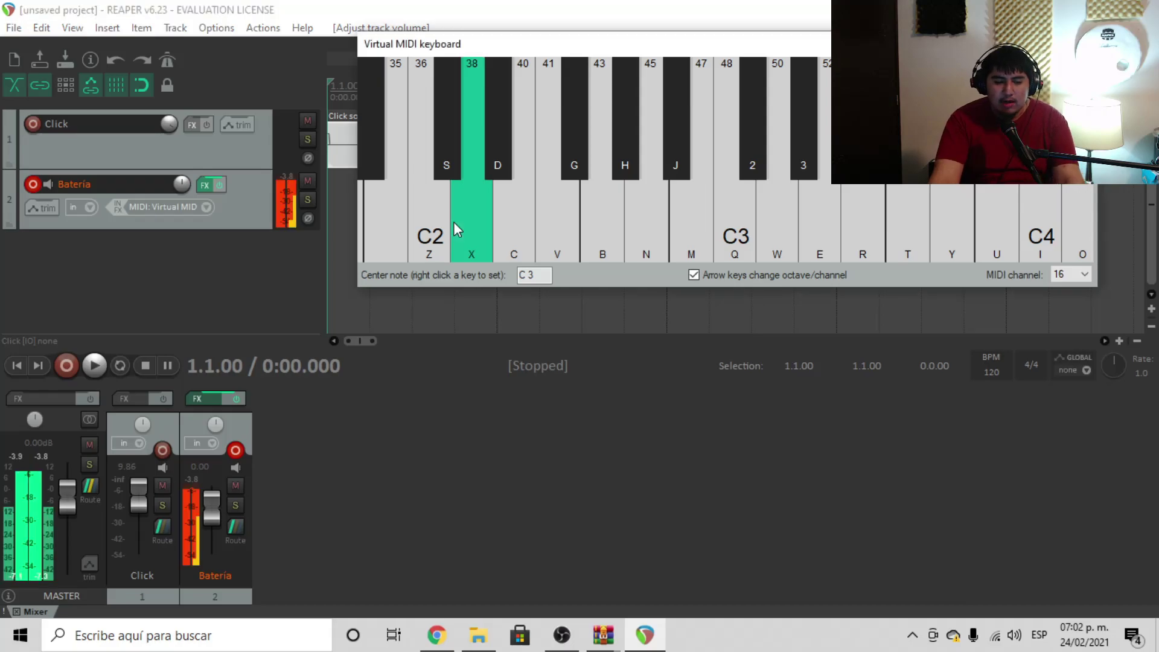
Step: Record a short trial drum take on the Batería track, stop it, and delete all of its recorded files
{"action": "left_click", "coordinate": [75, 365]}
{"action": "key", "text": "z"}
{"action": "key", "text": "v"}
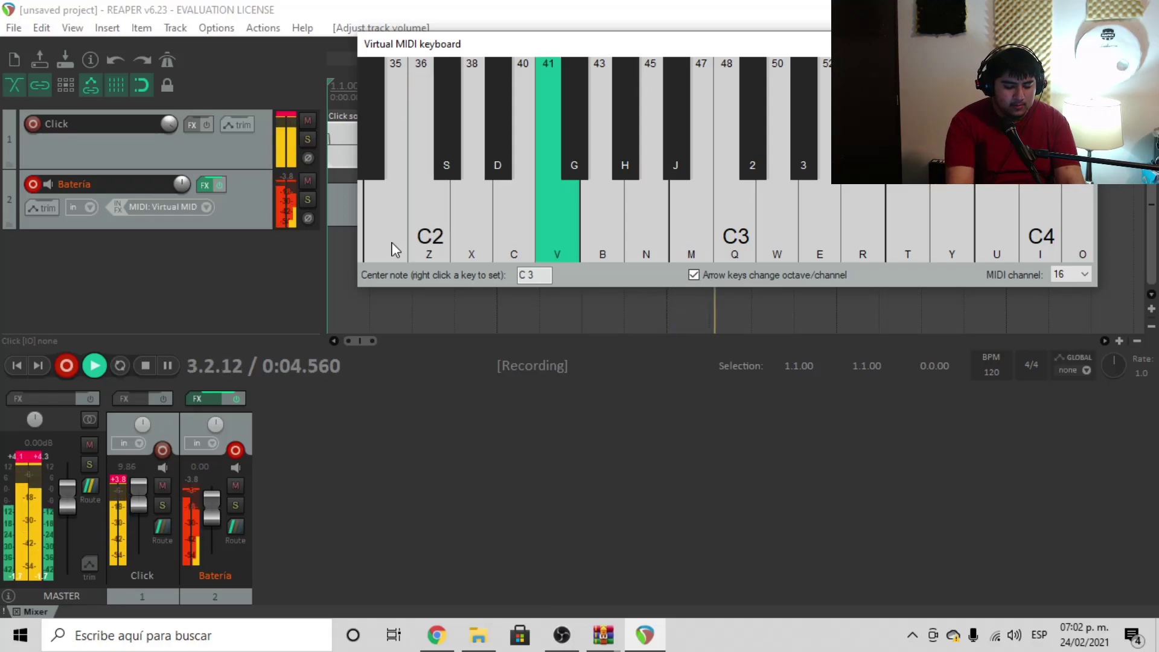
{"action": "key", "text": "space"}
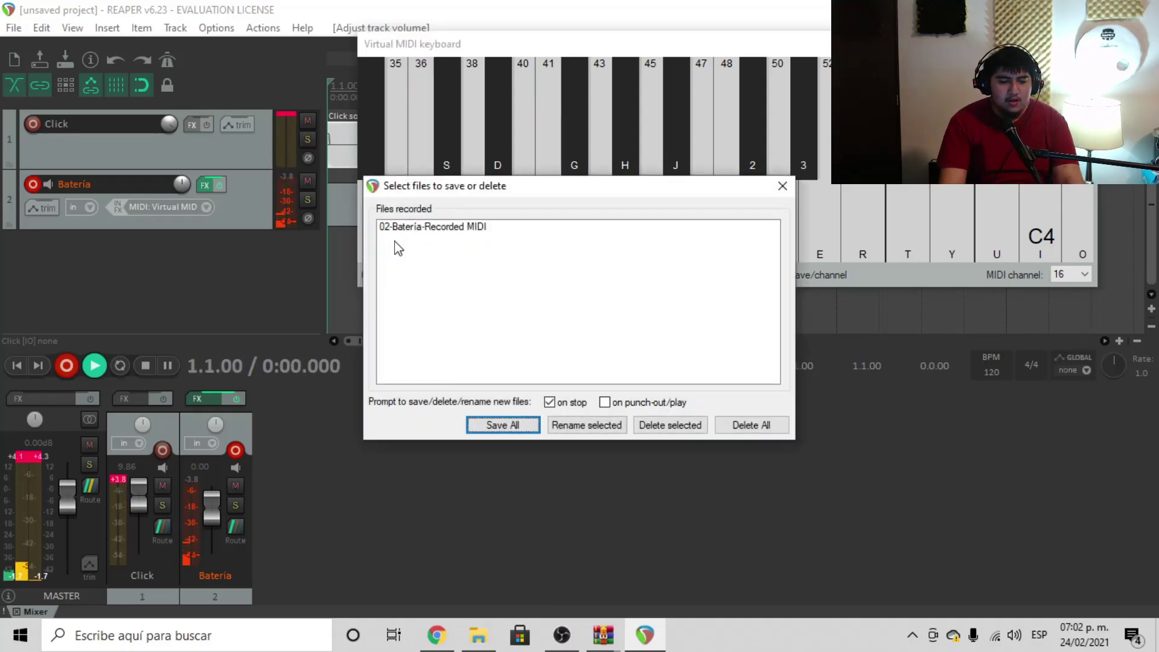
{"action": "left_click", "coordinate": [428, 232]}
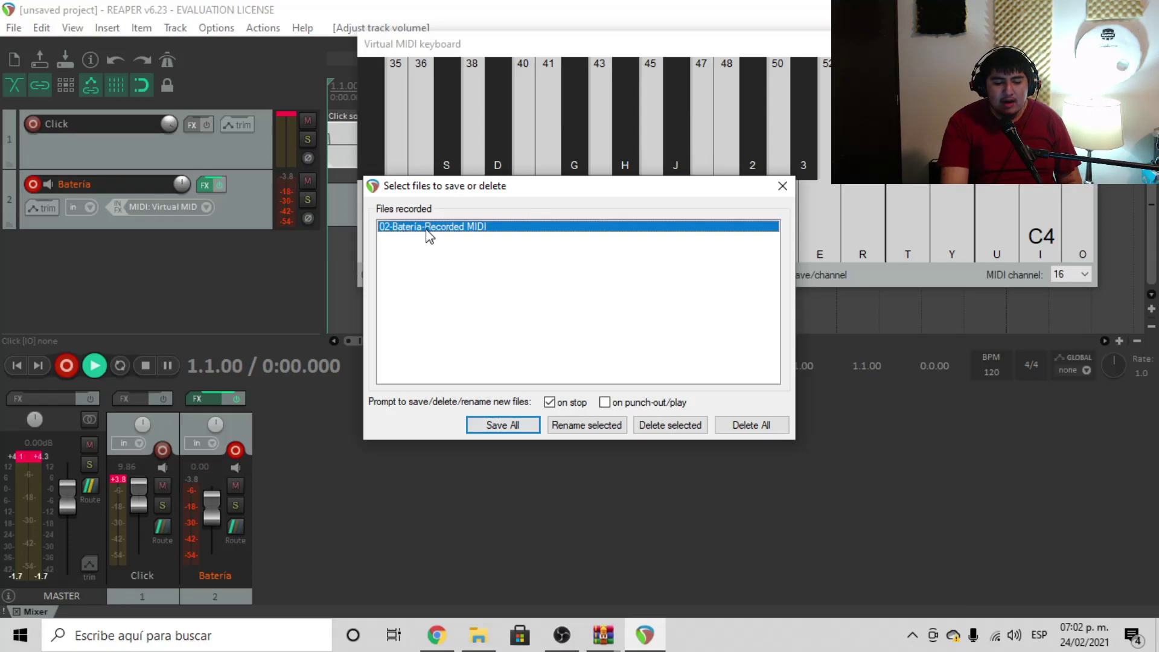
{"action": "left_click", "coordinate": [727, 428]}
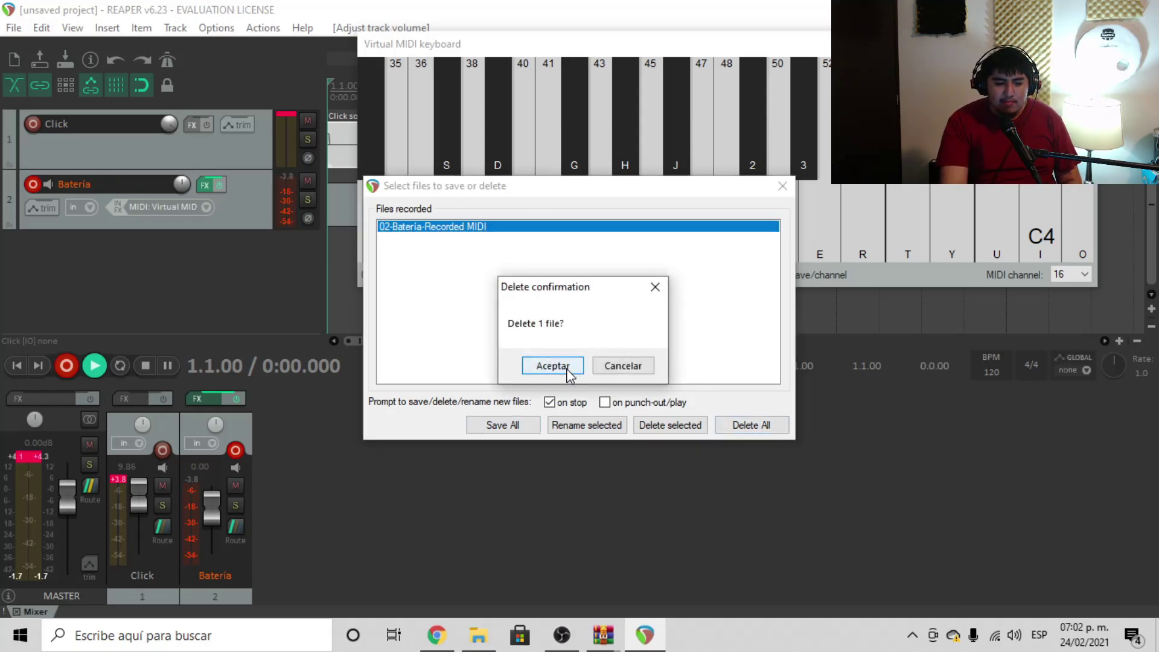
{"action": "left_click", "coordinate": [552, 366]}
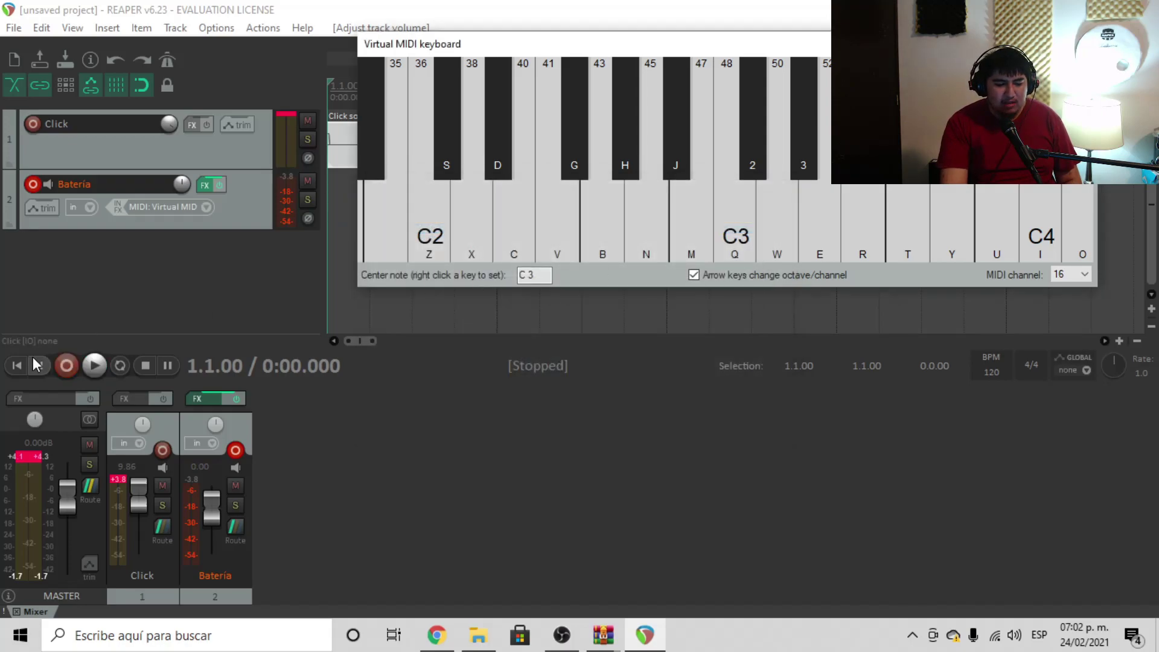
Step: From the project start, record a drum take on the Batería track using notes C2, E2 and G#2, and save the recording
{"action": "left_click", "coordinate": [17, 364]}
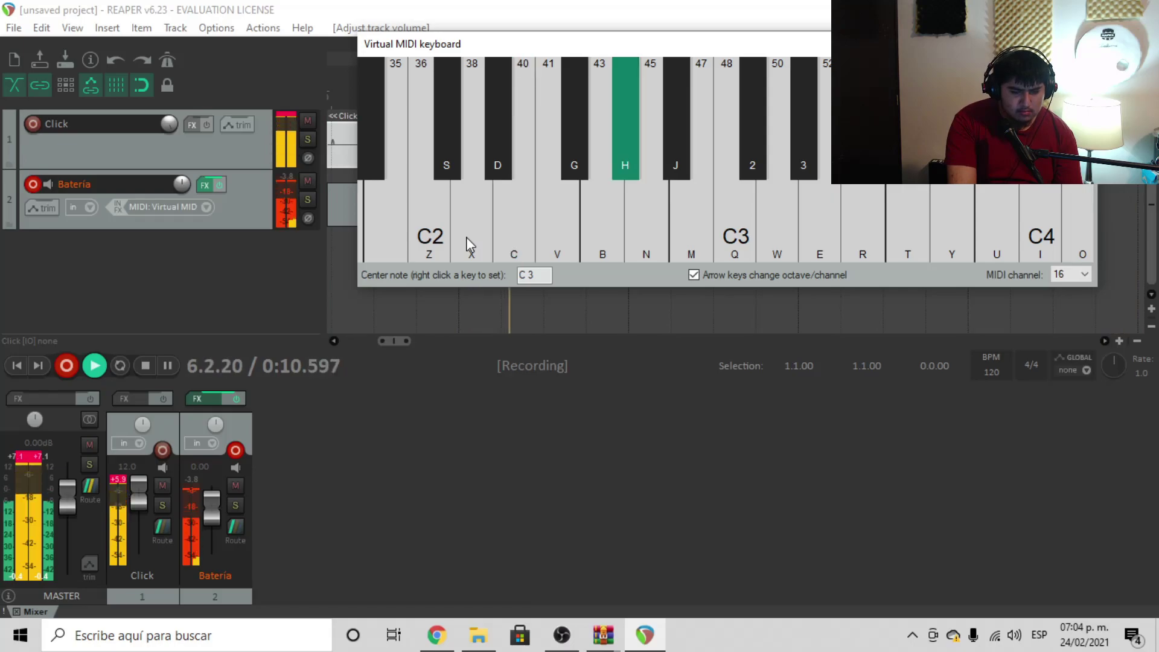
{"action": "key", "text": "h"}
{"action": "key", "text": "z"}
{"action": "key", "text": "c"}
{"action": "key", "text": "h"}
{"action": "key", "text": "z"}
{"action": "key", "text": "h"}
{"action": "key", "text": "c"}
{"action": "key", "text": "h"}
{"action": "key", "text": "z"}
{"action": "key", "text": "h"}
{"action": "key", "text": "c"}
{"action": "key", "text": "h"}
{"action": "key", "text": "z"}
{"action": "key", "text": "h"}
{"action": "key", "text": "c"}
{"action": "key", "text": "h"}
{"action": "key", "text": "z"}
{"action": "key", "text": "h"}
{"action": "key", "text": "c"}
{"action": "key", "text": "h"}
{"action": "key", "text": "space"}
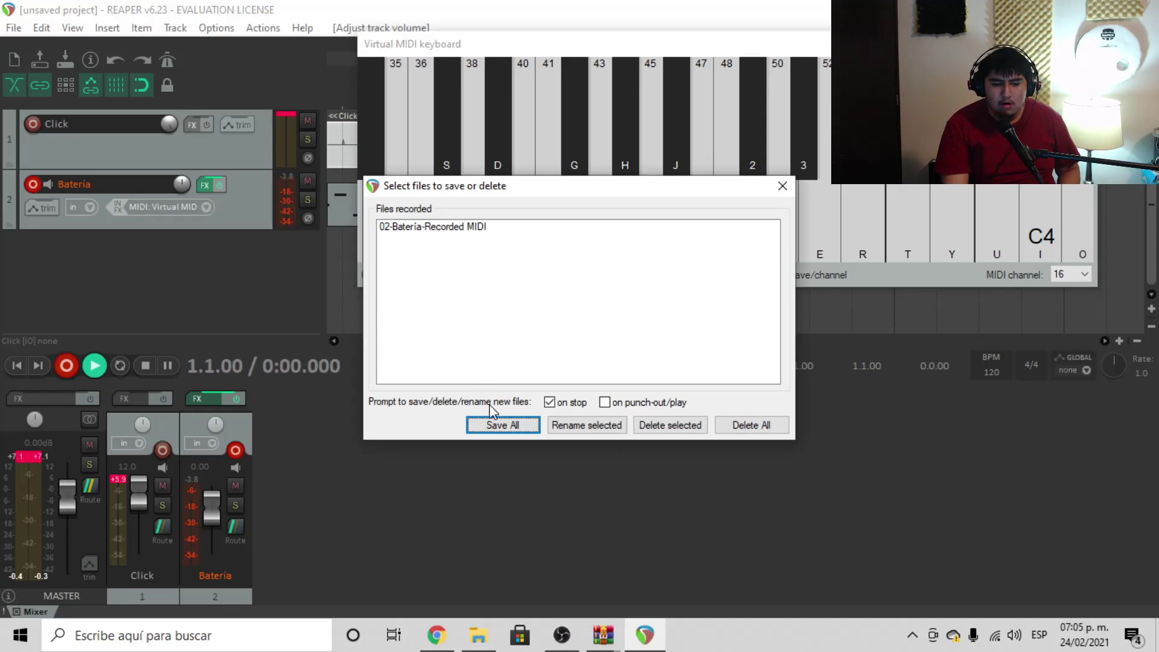
{"action": "left_click", "coordinate": [502, 425]}
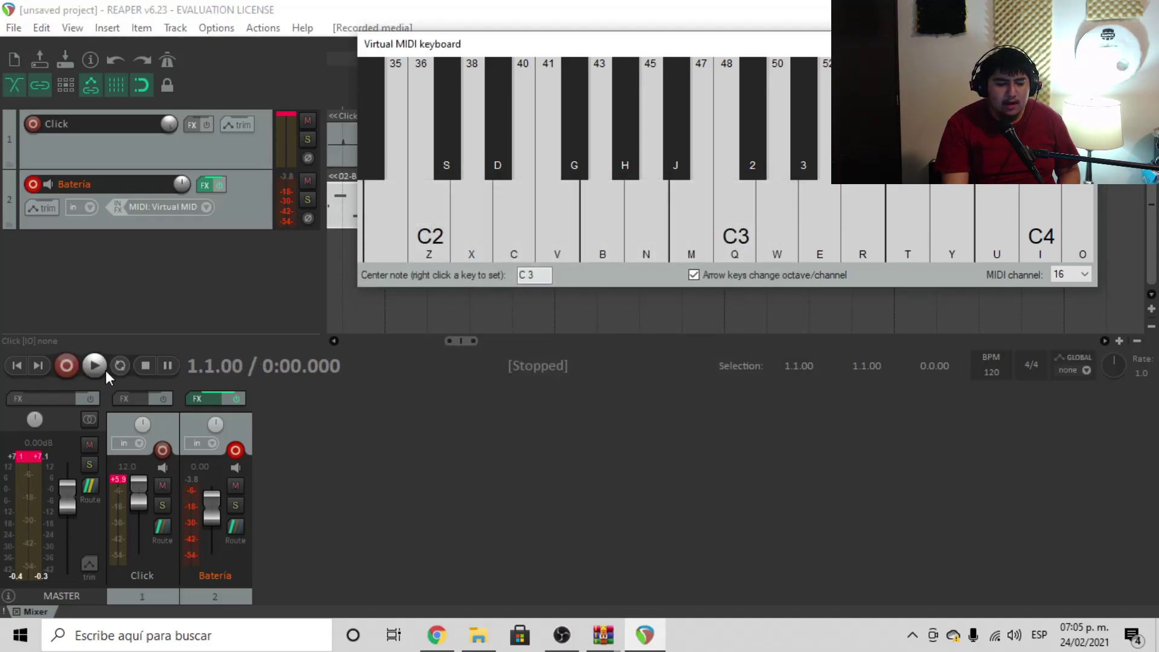
Step: Hide the virtual MIDI keyboard and split the recorded Batería item at 3.1.02, where the drum pattern begins
{"action": "left_click", "coordinate": [18, 366]}
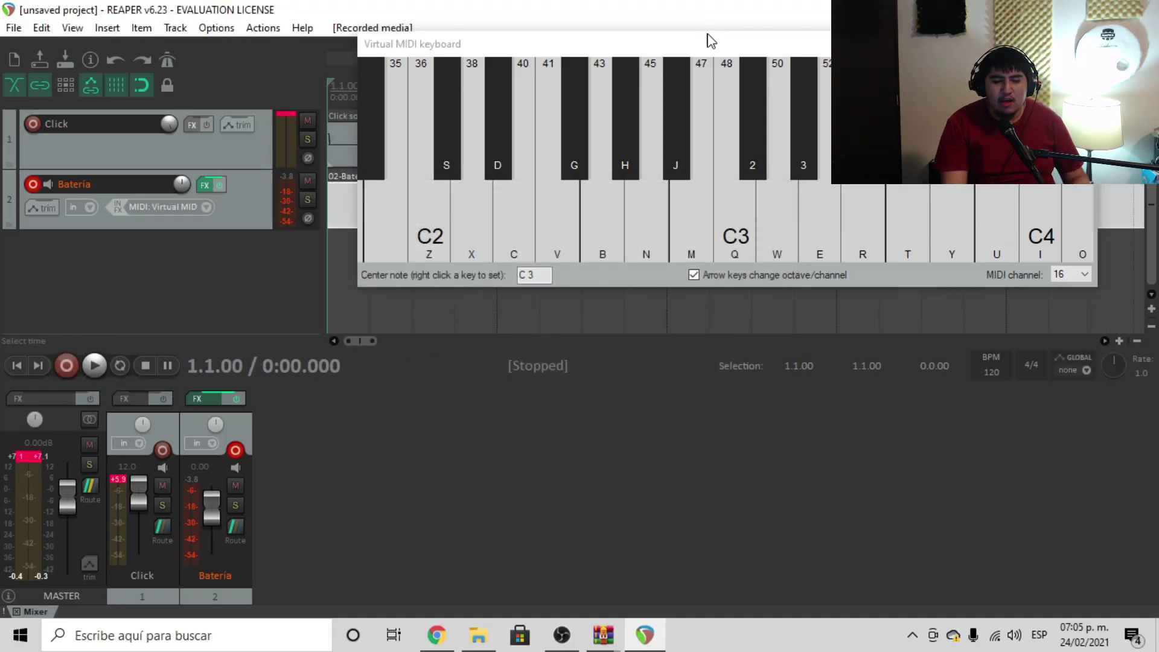
{"action": "key", "text": "alt+b"}
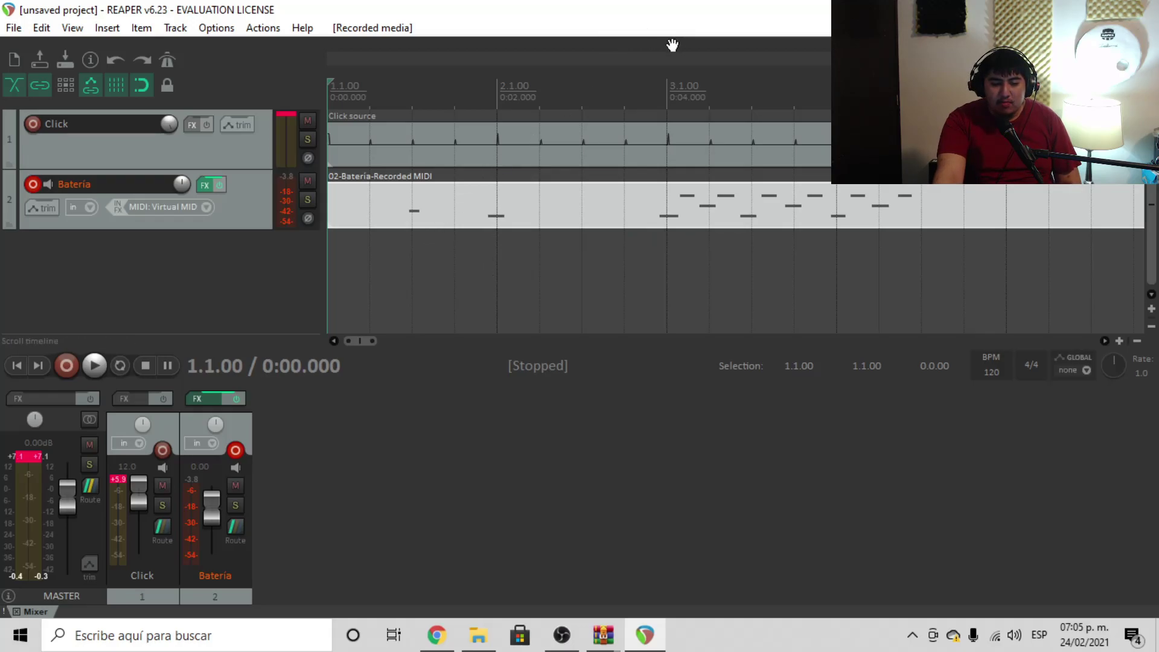
{"action": "left_click", "coordinate": [664, 71]}
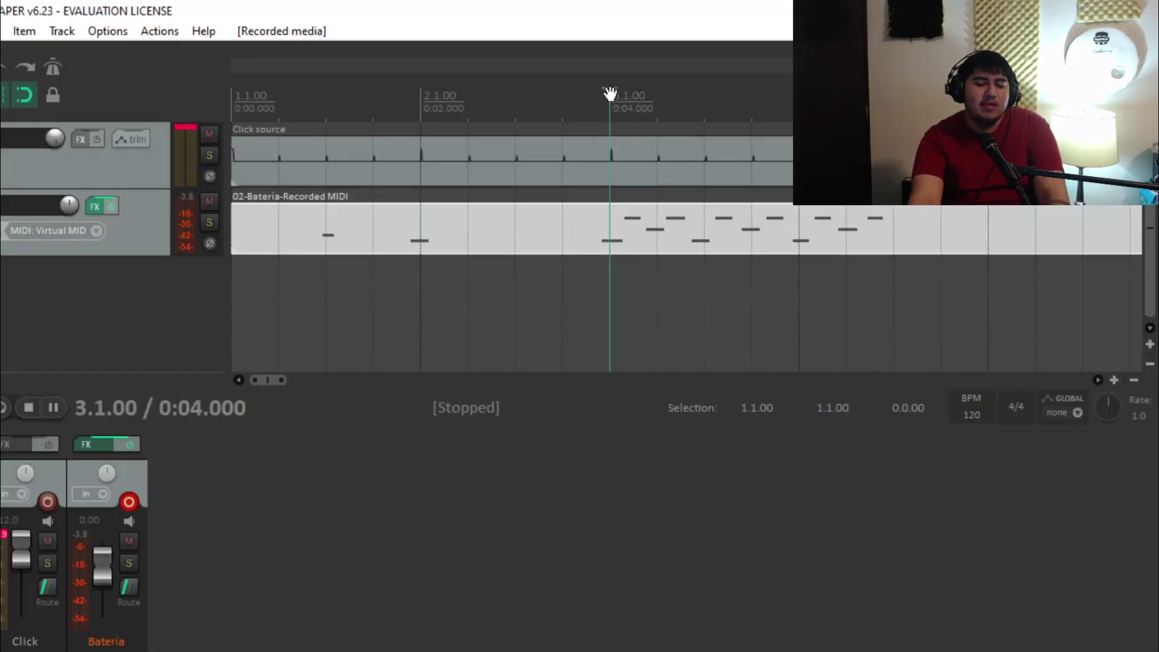
{"action": "mouse_move", "coordinate": [610, 93]}
{"action": "left_mouse_down"}
{"action": "mouse_move", "coordinate": [525, 94]}
{"action": "mouse_move", "coordinate": [611, 95]}
{"action": "left_mouse_up"}
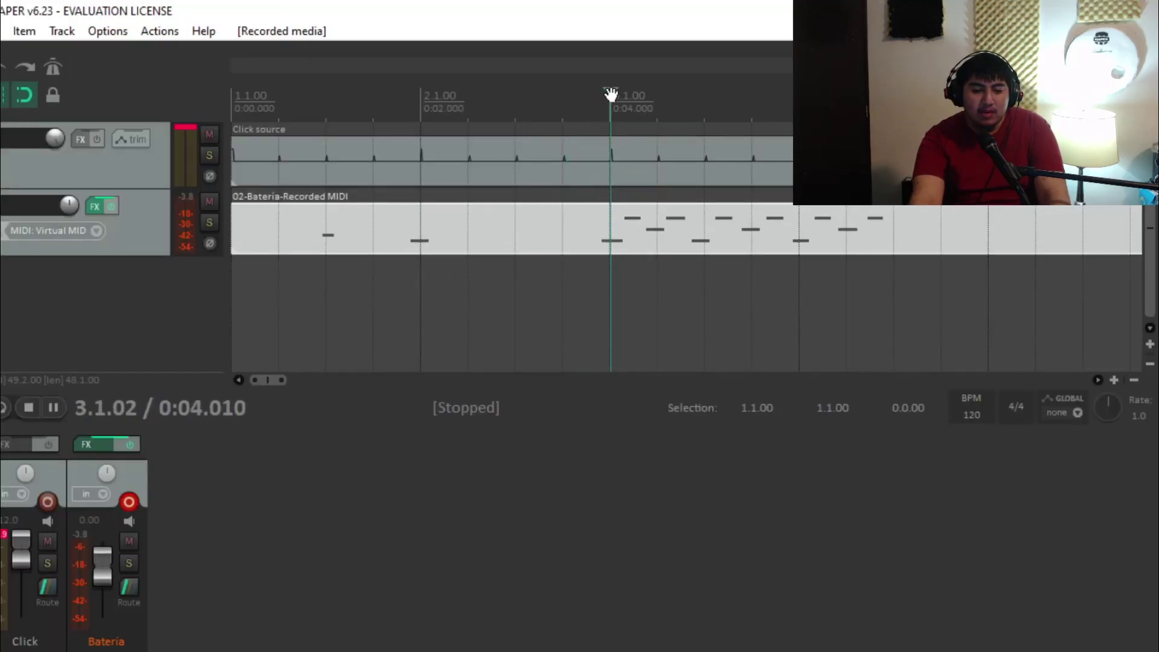
{"action": "left_click", "coordinate": [277, 247]}
{"action": "key", "text": "s"}
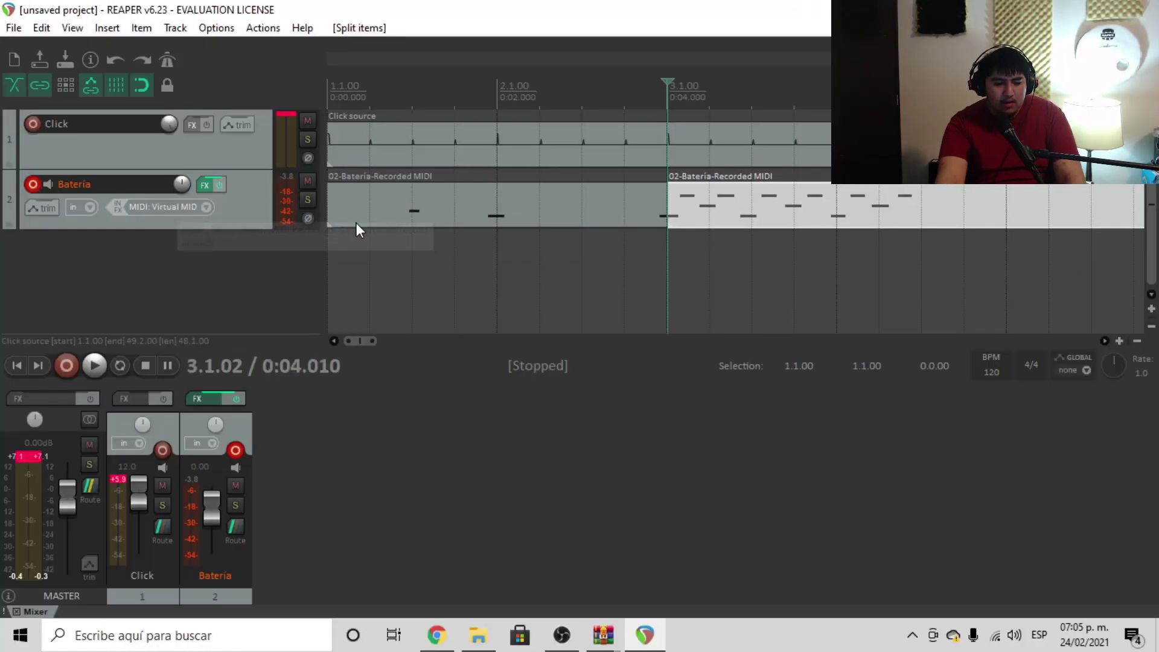
Step: Remove the Batería item before the split, move the remaining item to the project start, and return the edit cursor to 1.1.00
{"action": "left_click", "coordinate": [370, 215]}
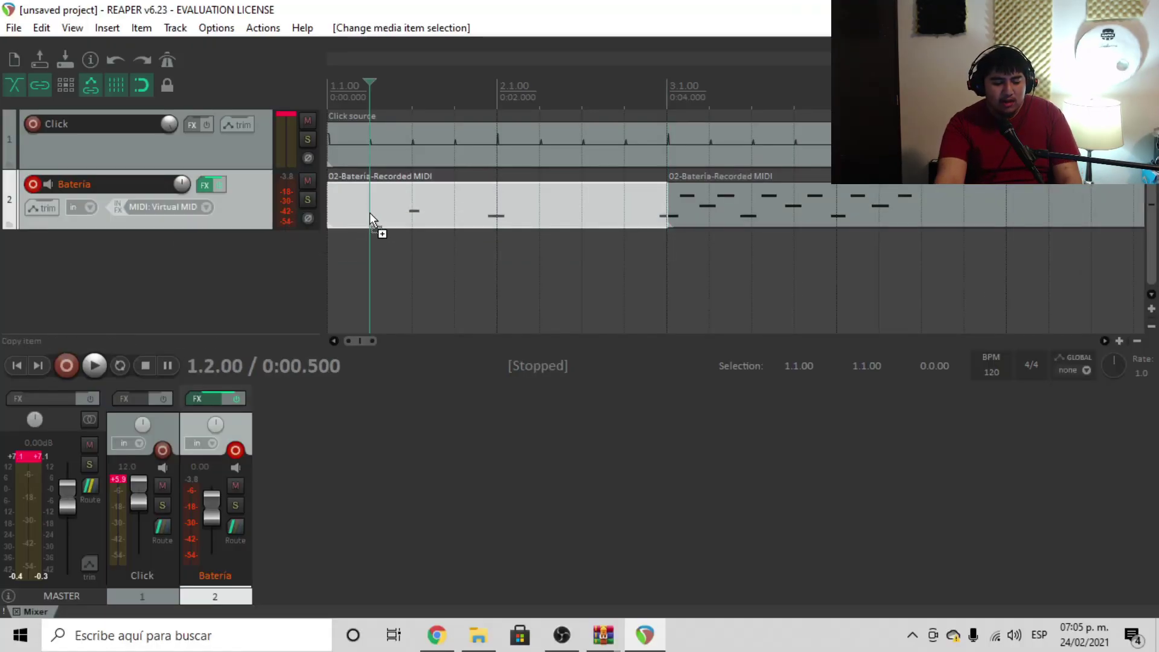
{"action": "key", "text": "ctrl+x"}
{"action": "left_click_drag", "start_coordinate": [689, 199], "coordinate": [349, 207]}
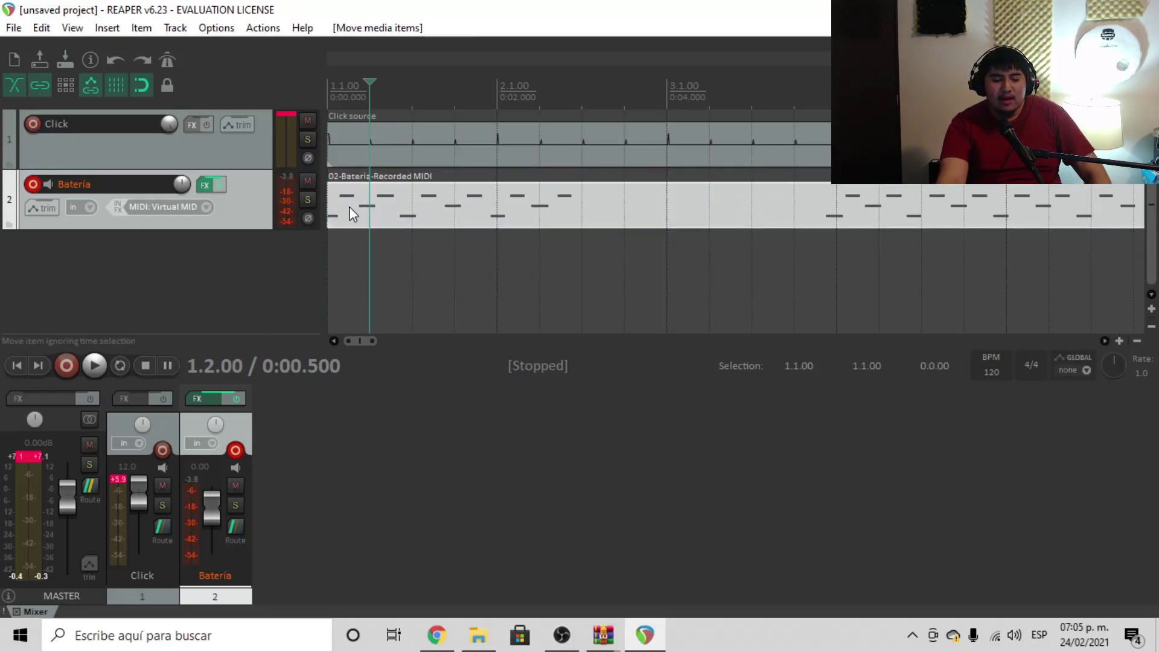
{"action": "left_click_drag", "start_coordinate": [371, 79], "coordinate": [306, 78]}
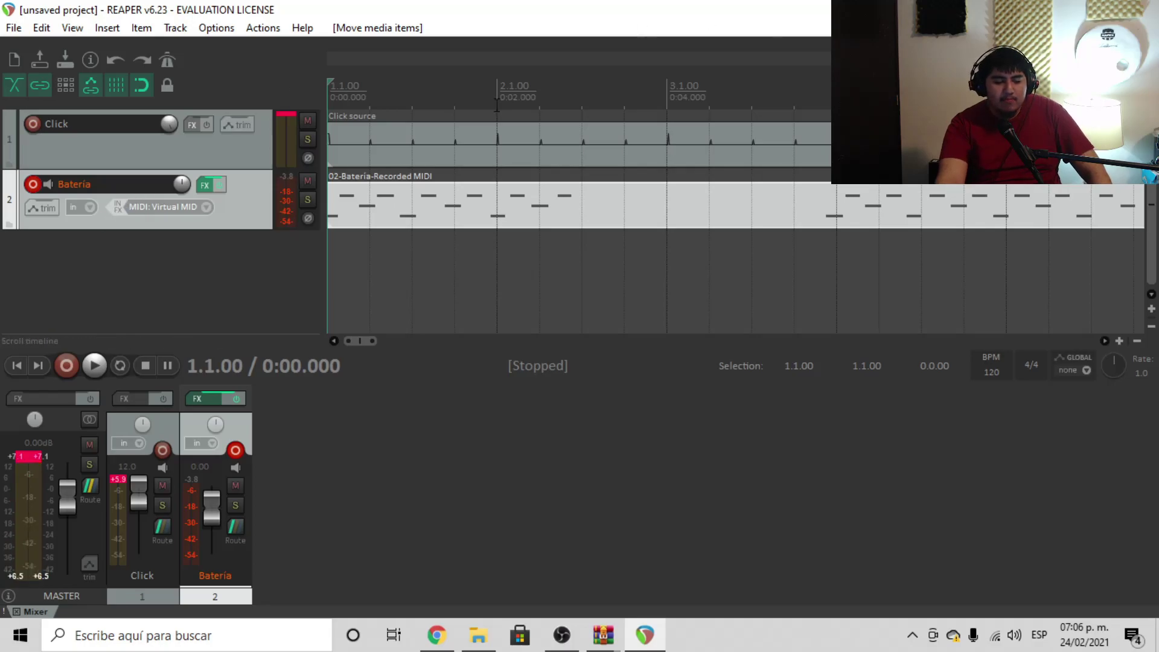
Step: Turn off record monitoring on the Batería track and disarm it
{"action": "left_click", "coordinate": [43, 180]}
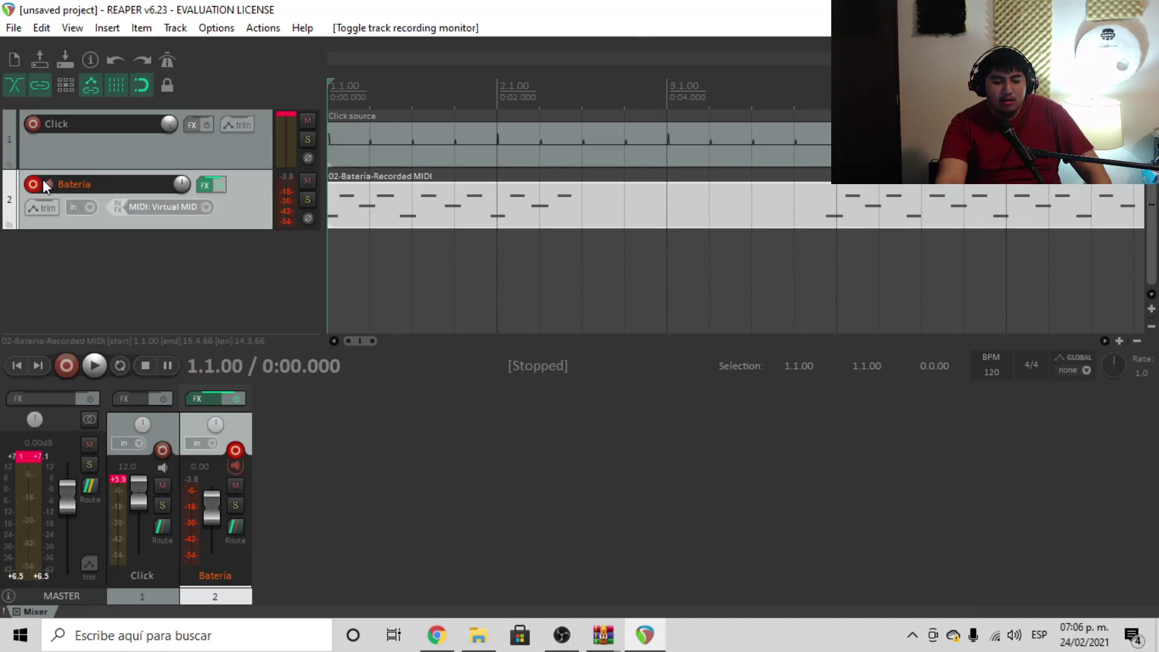
{"action": "left_click", "coordinate": [48, 183]}
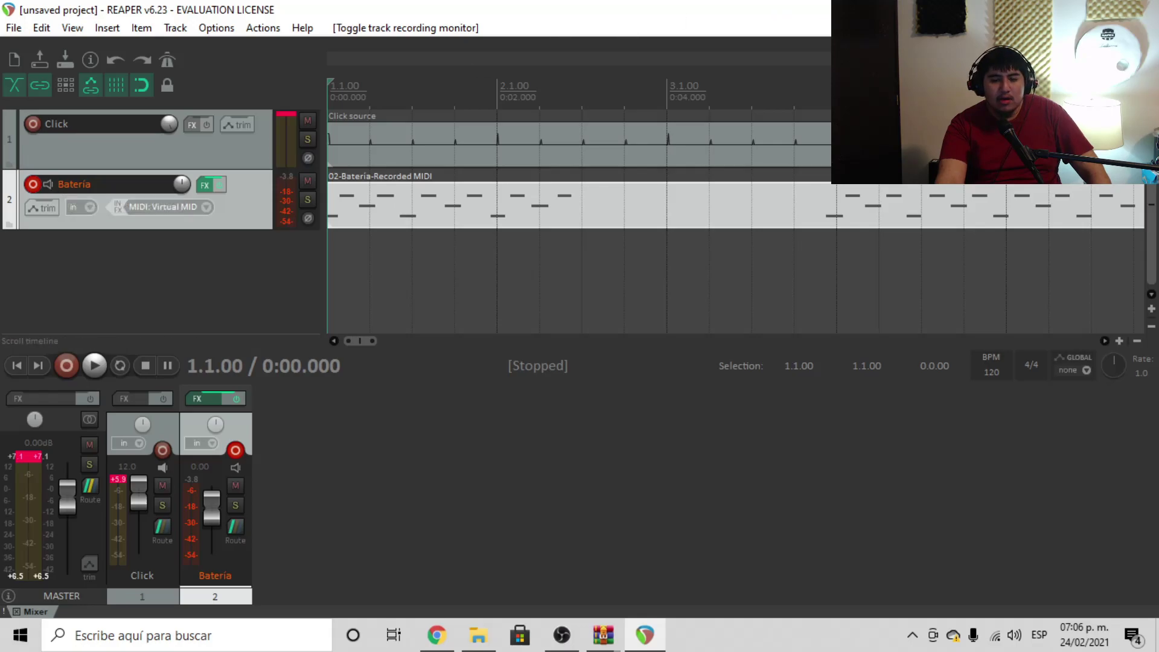
{"action": "left_click", "coordinate": [33, 185]}
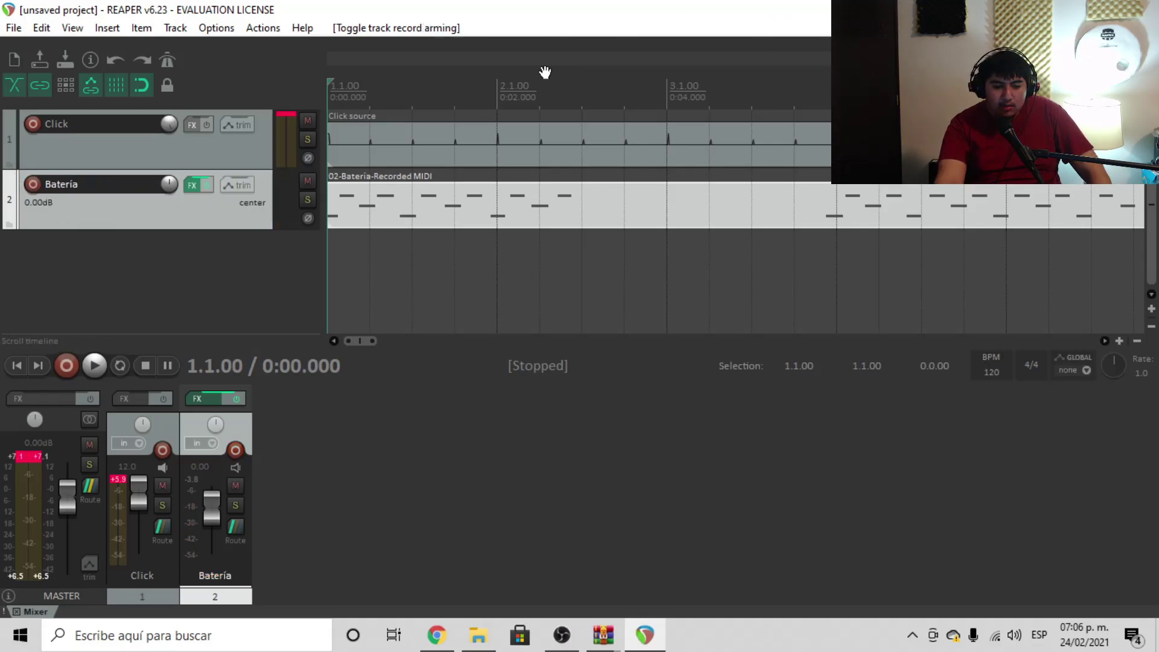
Step: Split the Batería item at 2.1.00, remove everything after it, and open the remaining one-bar item in the MIDI editor
{"action": "left_click", "coordinate": [488, 57]}
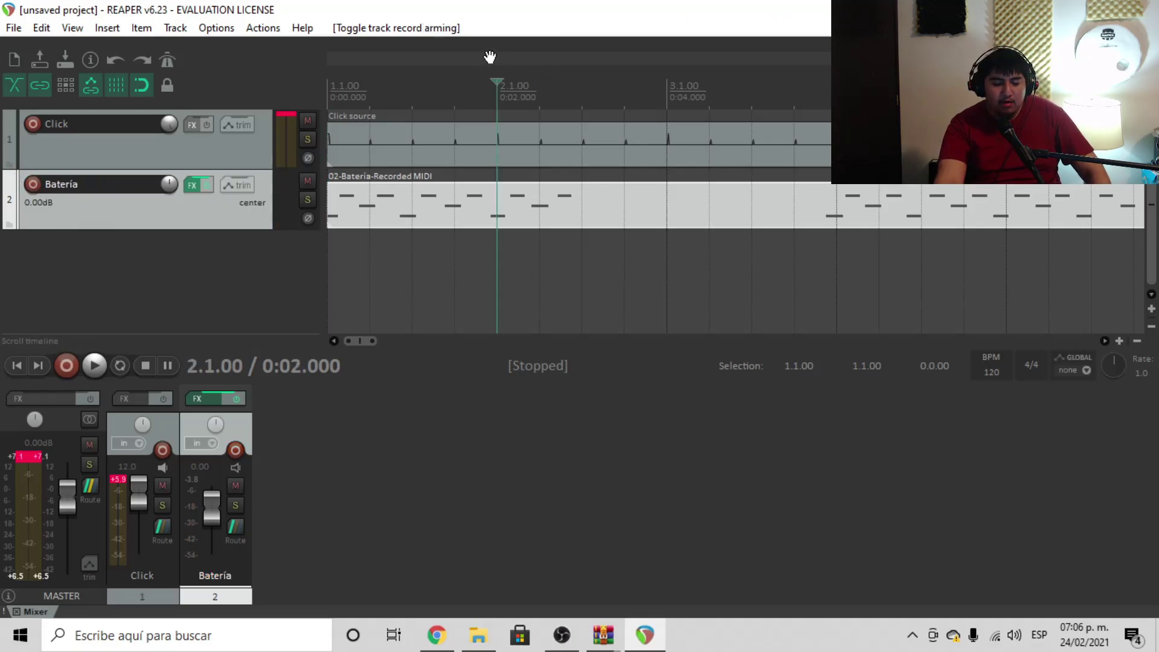
{"action": "key", "text": "s"}
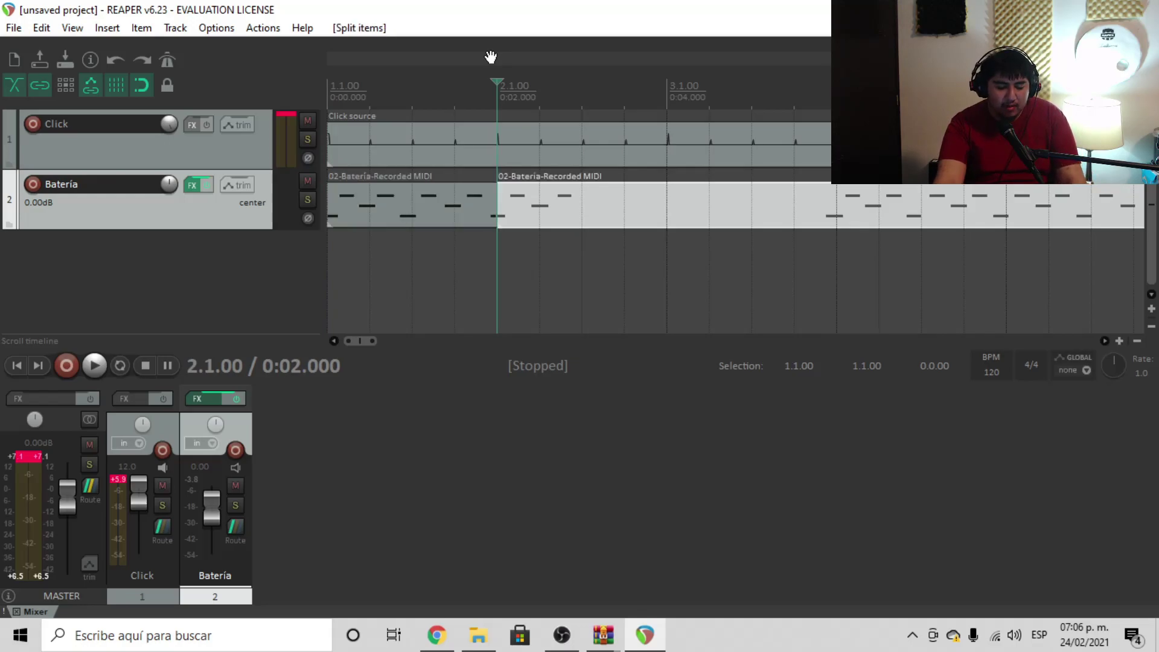
{"action": "key", "text": "ctrl+x"}
{"action": "left_click", "coordinate": [443, 202]}
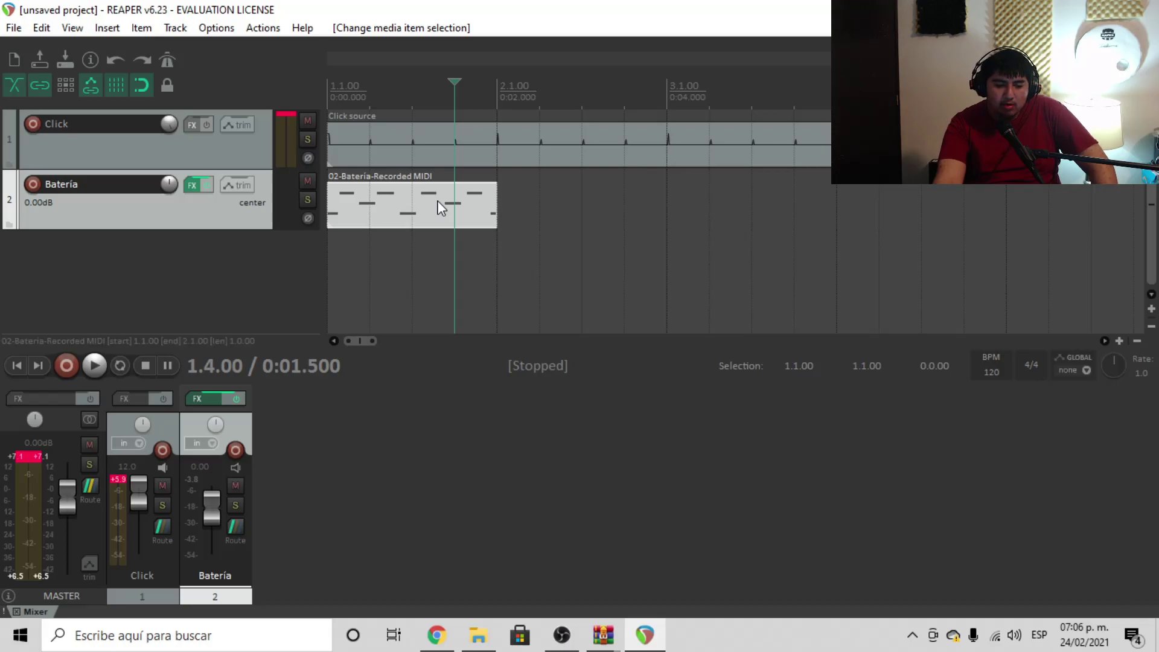
{"action": "double_click", "coordinate": [385, 202]}
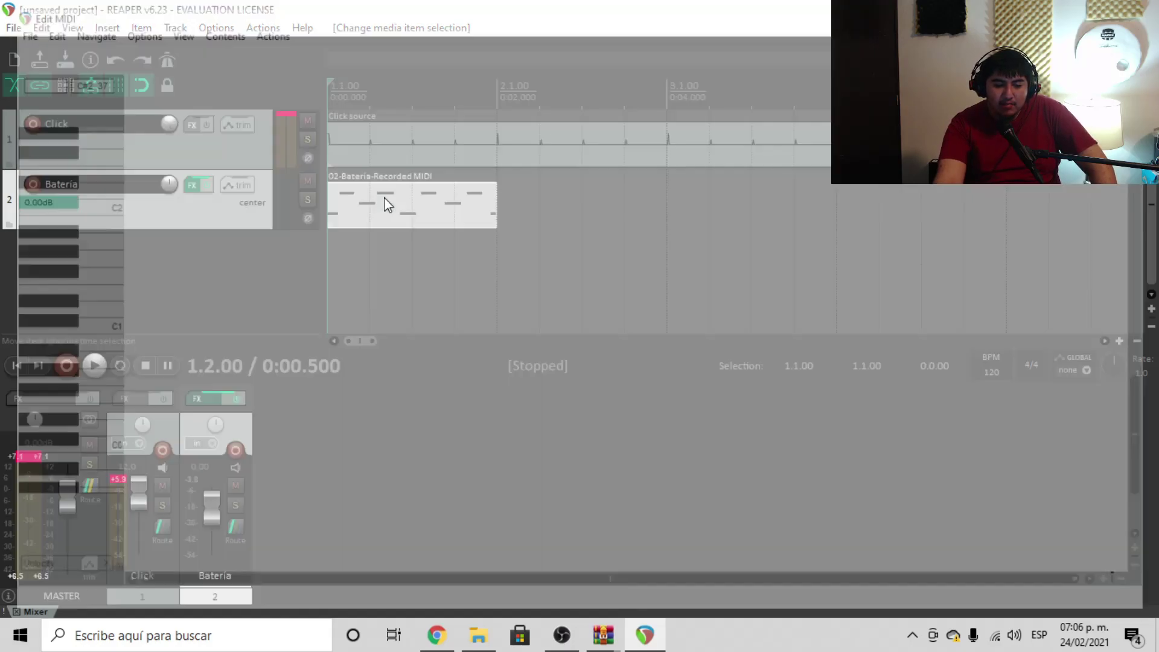
Step: Try to extend the first E2 note's start back to the previous 1/8 grid line, and undo the edit
{"action": "scroll", "coordinate": [603, 359], "scroll_direction": "up", "scroll_amount": 5}
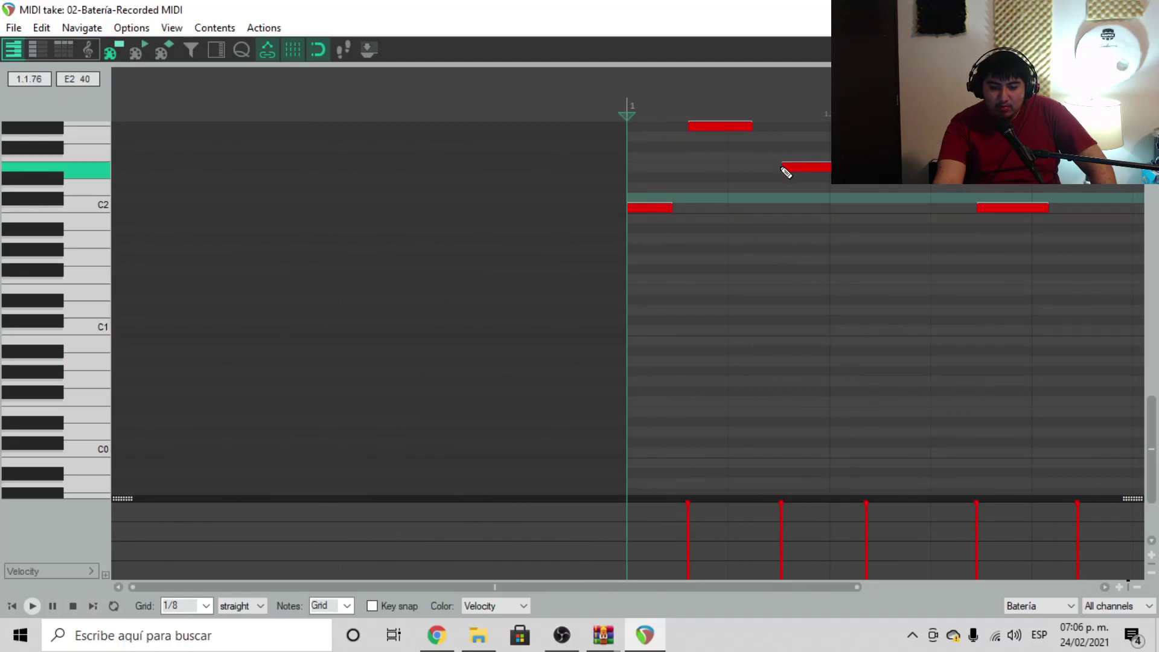
{"action": "left_click_drag", "start_coordinate": [792, 167], "coordinate": [809, 167]}
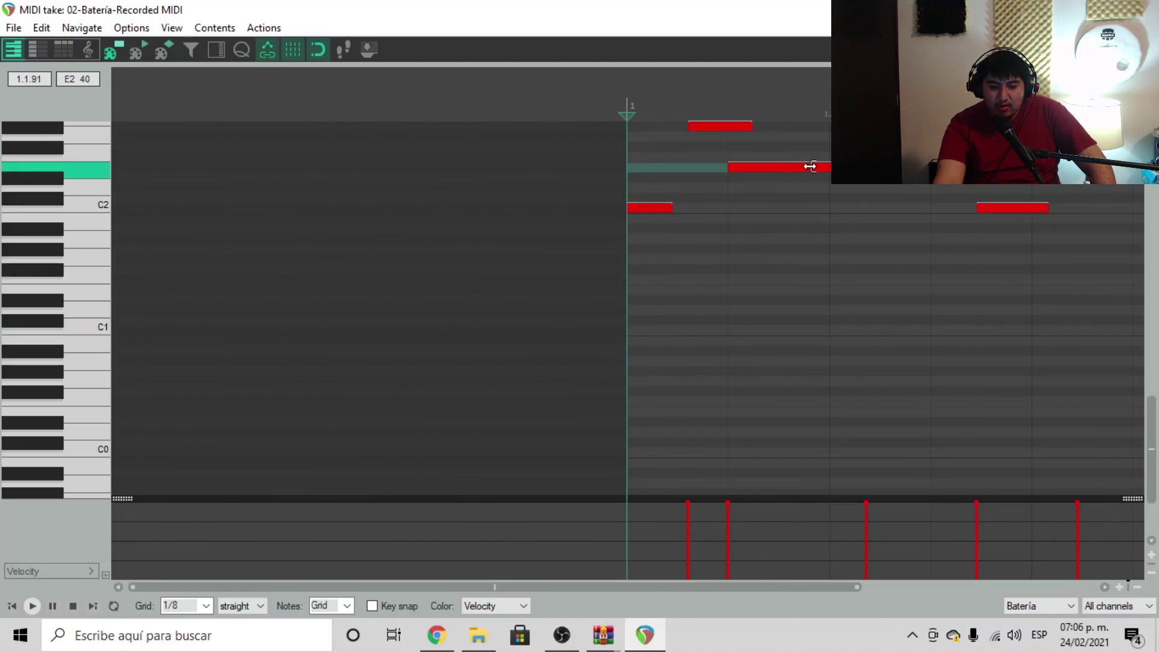
{"action": "key", "text": "ctrl+z"}
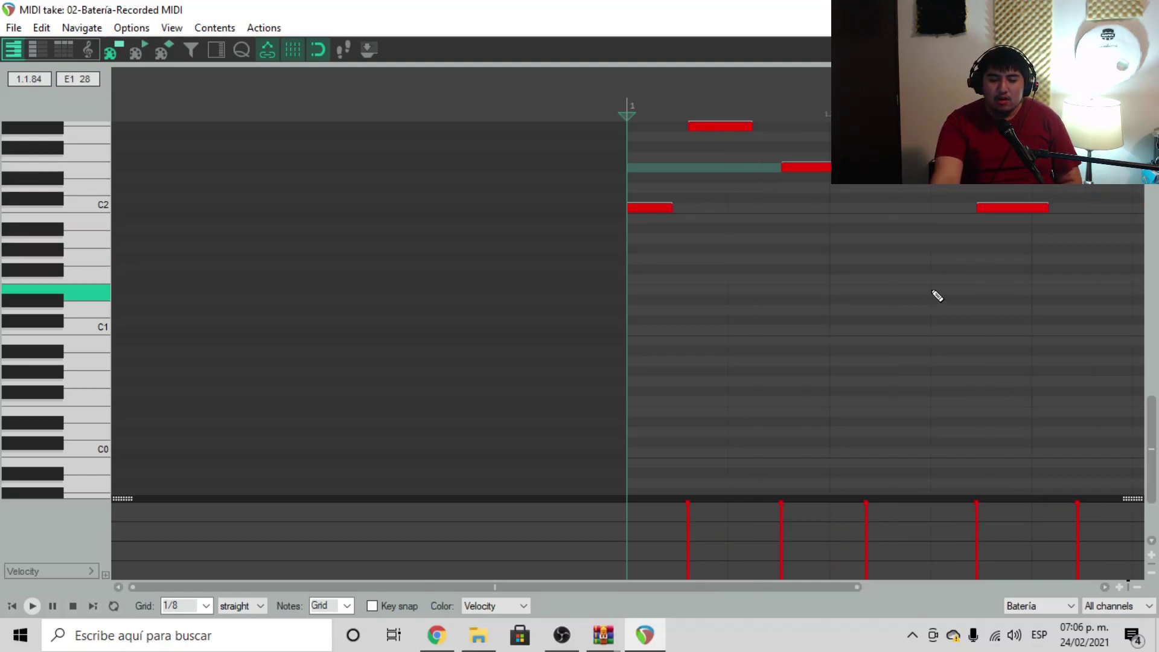
Step: Examine the bar's recorded notes against the 1/8 grid at several horizontal zoom levels
{"action": "key", "text": "f"}
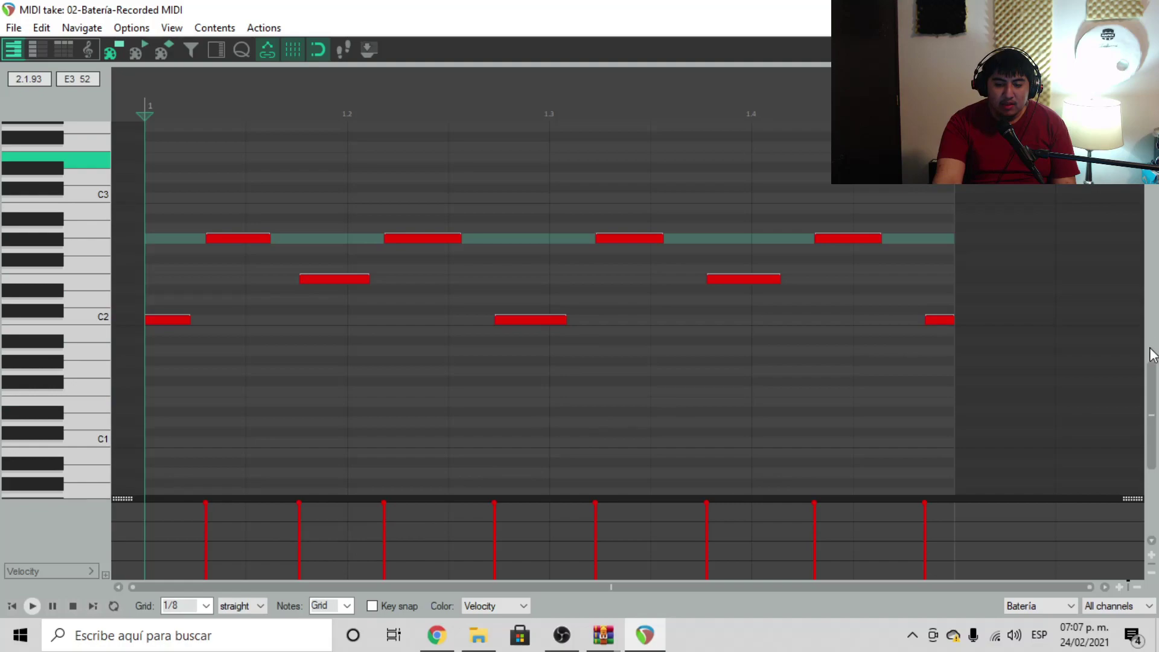
{"action": "left_click_drag", "start_coordinate": [1152, 366], "coordinate": [1152, 414]}
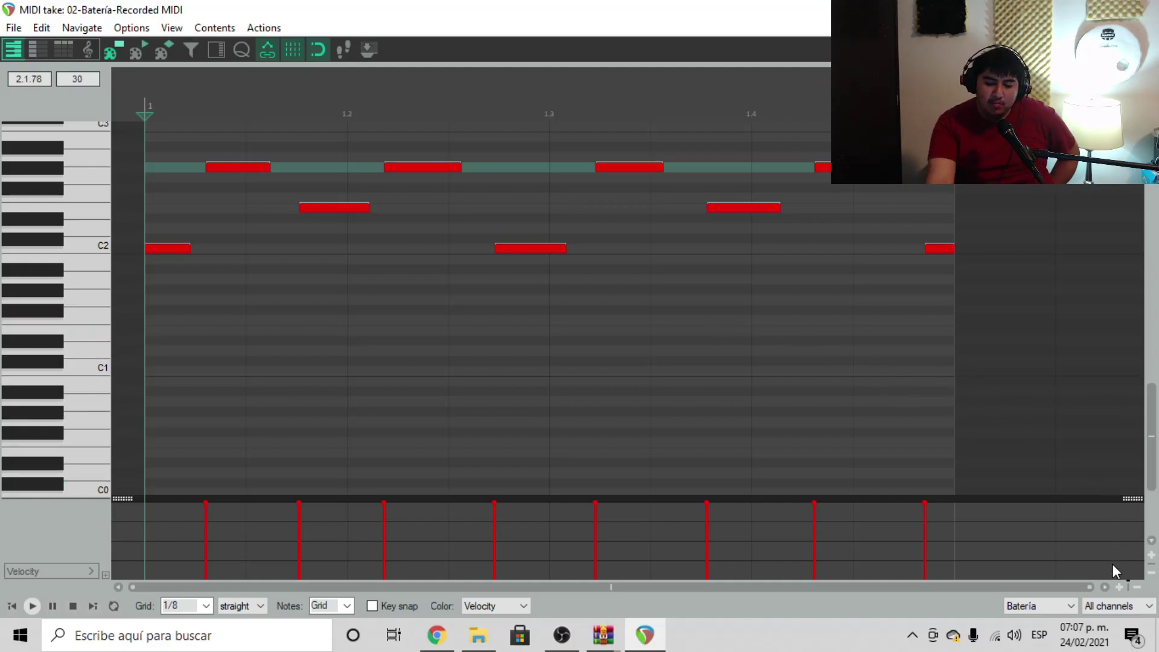
{"action": "left_click", "coordinate": [1138, 587]}
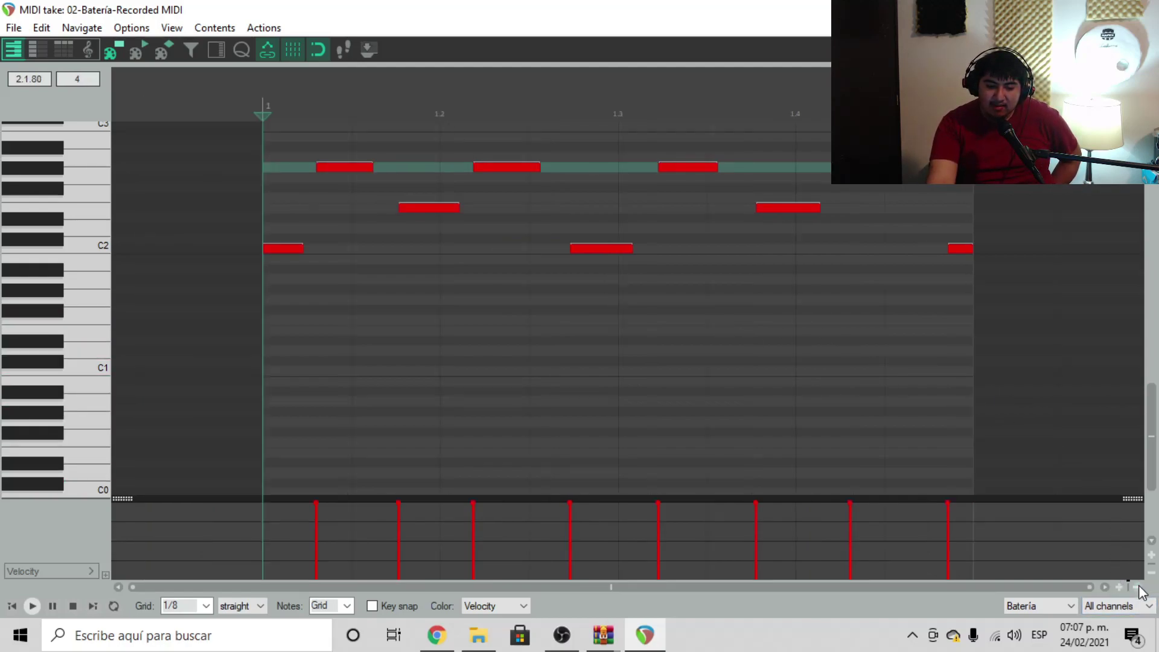
{"action": "left_click", "coordinate": [1138, 587]}
{"action": "left_click", "coordinate": [1138, 587]}
{"action": "left_click", "coordinate": [1137, 587]}
{"action": "left_click", "coordinate": [1138, 587]}
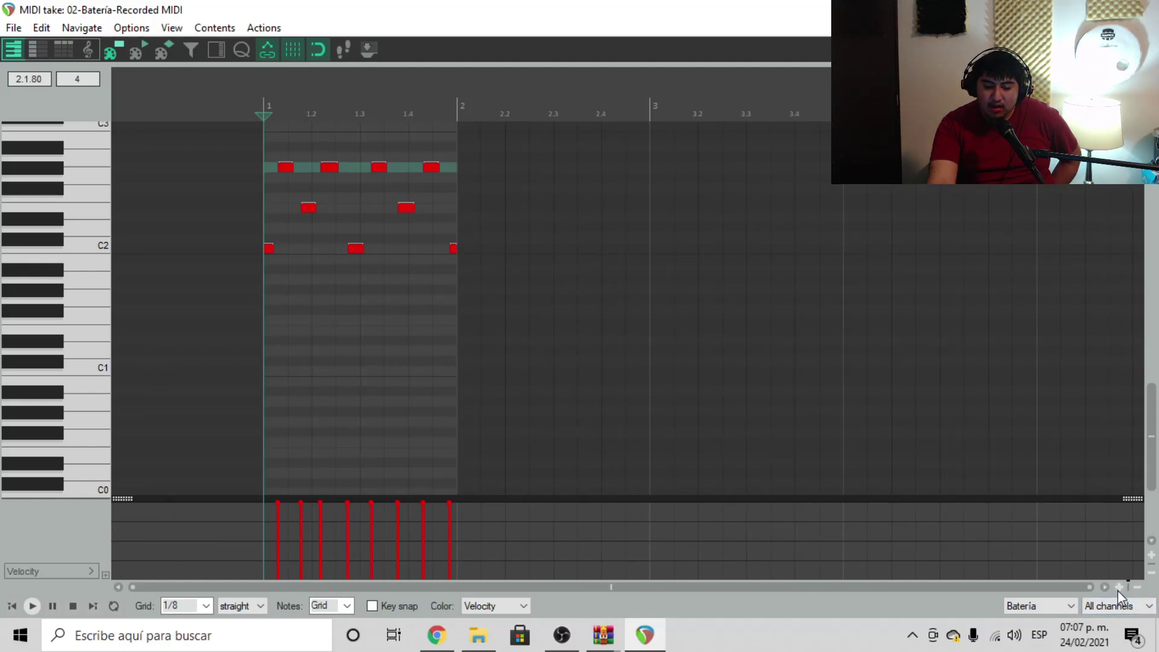
{"action": "left_click", "coordinate": [1119, 587]}
{"action": "left_click", "coordinate": [1119, 588]}
{"action": "left_click", "coordinate": [1118, 587]}
{"action": "left_click", "coordinate": [1119, 588]}
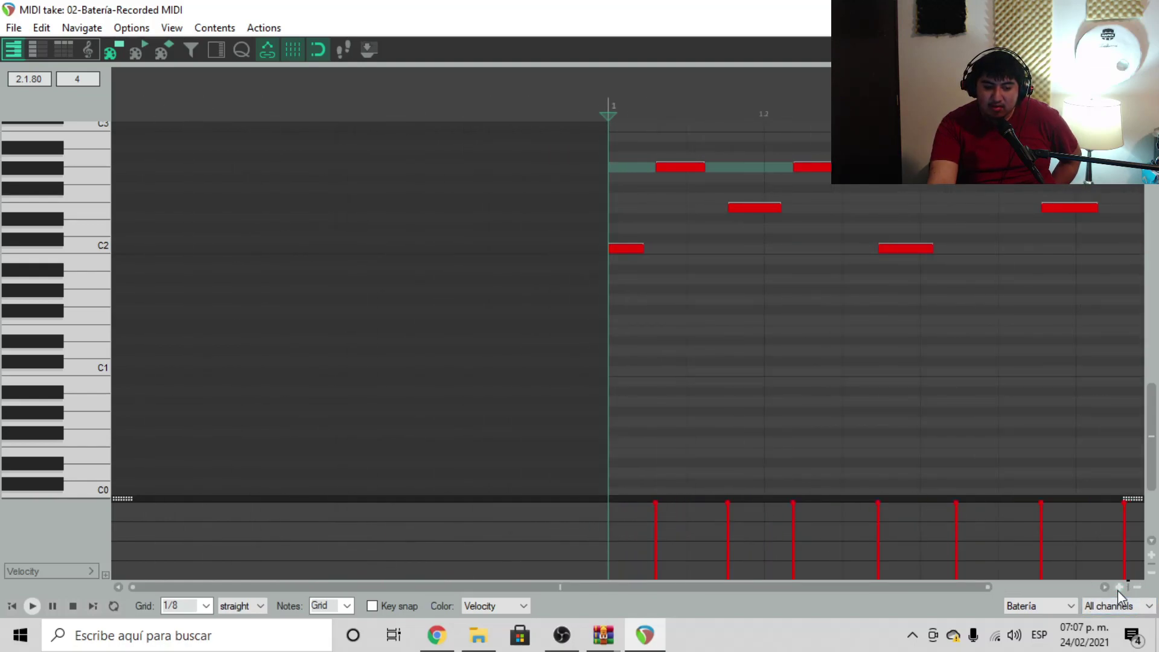
{"action": "left_click_drag", "start_coordinate": [682, 587], "coordinate": [574, 567]}
Step: Align the first and last G#2 notes with the 1/8 grid lines halfway through beats 1 and 4
{"action": "key", "text": "ctrl+z"}
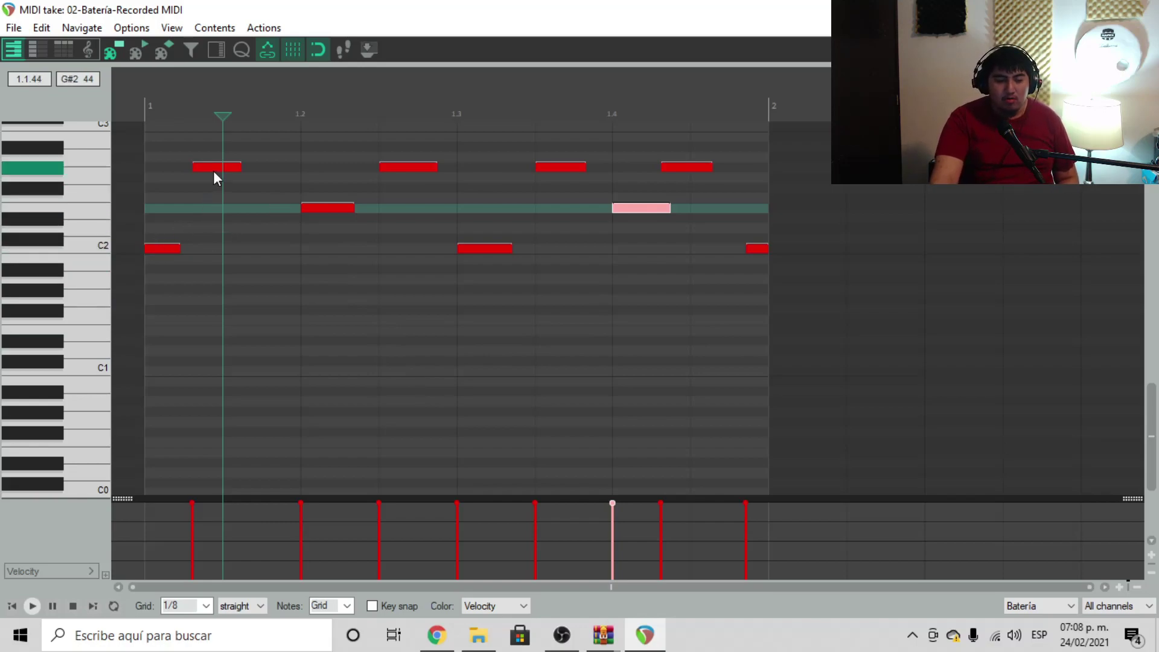
{"action": "left_click_drag", "start_coordinate": [215, 165], "coordinate": [249, 165]}
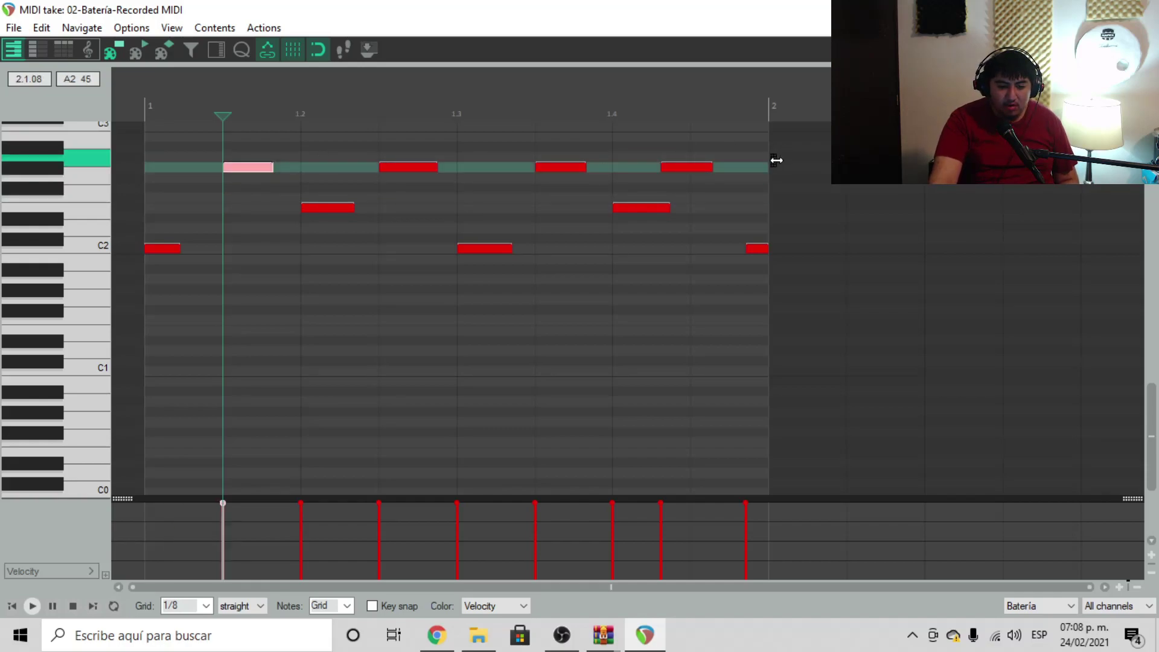
{"action": "left_click", "coordinate": [683, 169]}
{"action": "left_click_drag", "start_coordinate": [683, 168], "coordinate": [716, 163]}
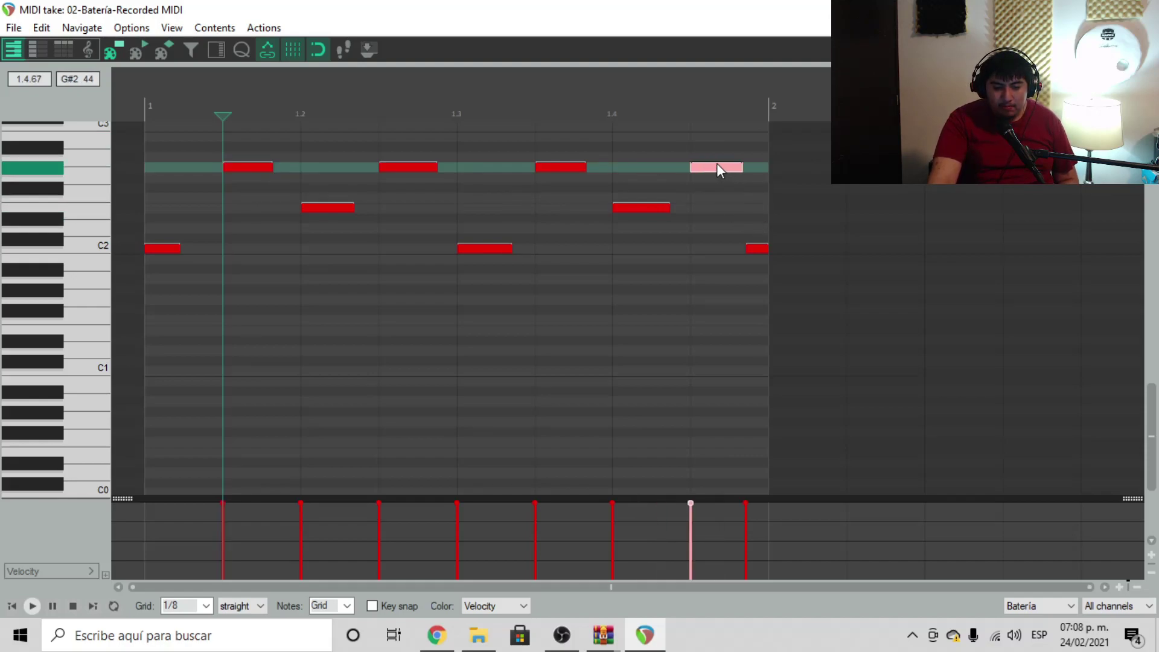
Step: Cut the short C2 note at the very end of the bar, just before measure 2
{"action": "left_click", "coordinate": [755, 248]}
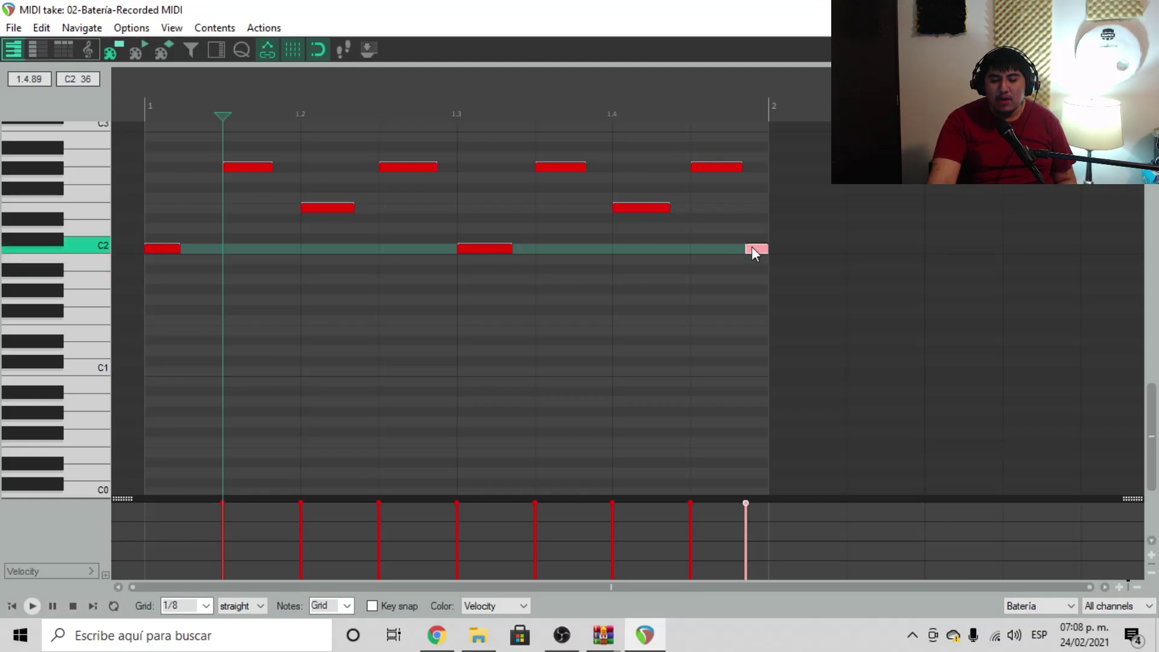
{"action": "right_click", "coordinate": [754, 250]}
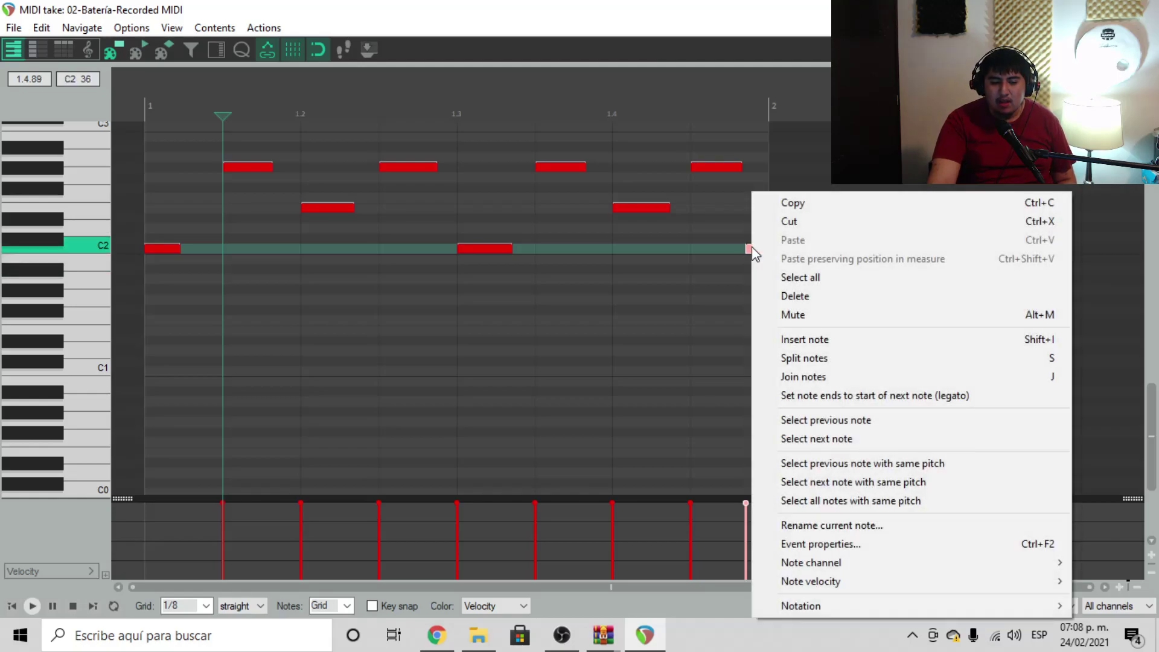
{"action": "left_click", "coordinate": [789, 221]}
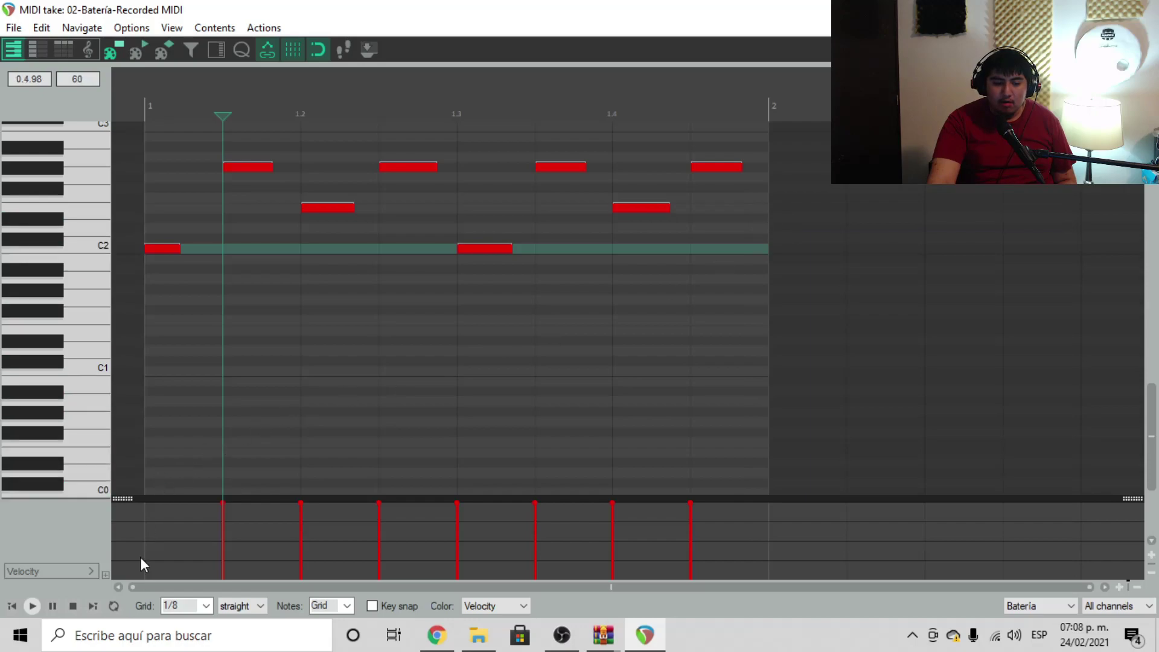
Step: Play the edited drum bar from the project start, stop playback, and close the MIDI editor
{"action": "key", "text": "Home"}
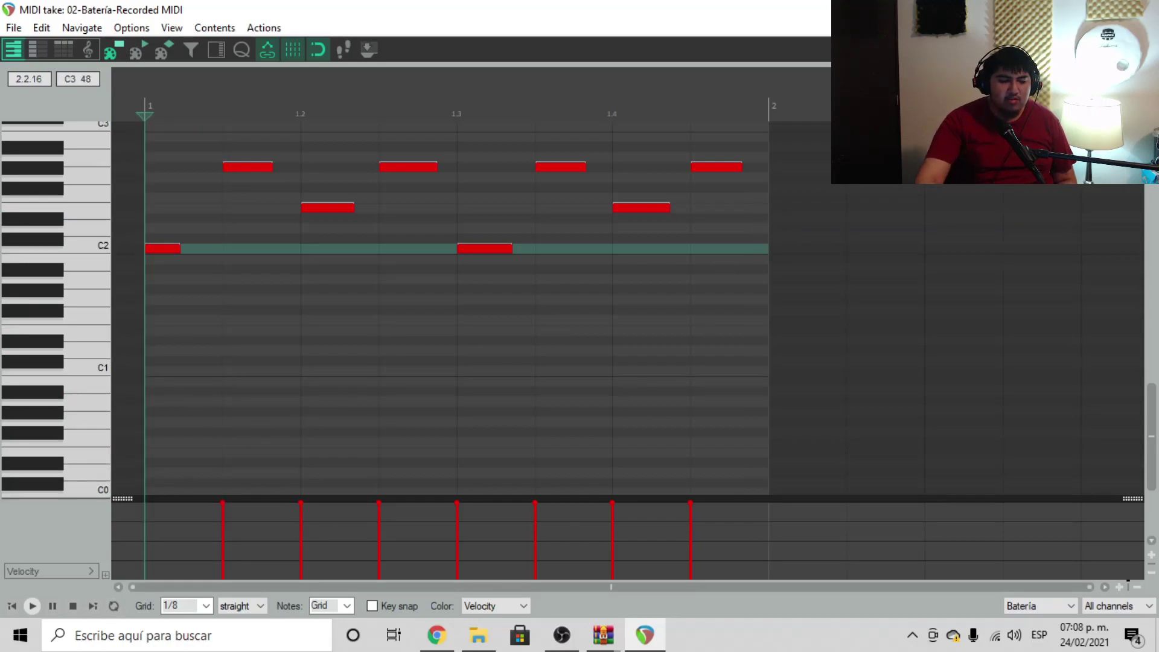
{"action": "left_click", "coordinate": [32, 606]}
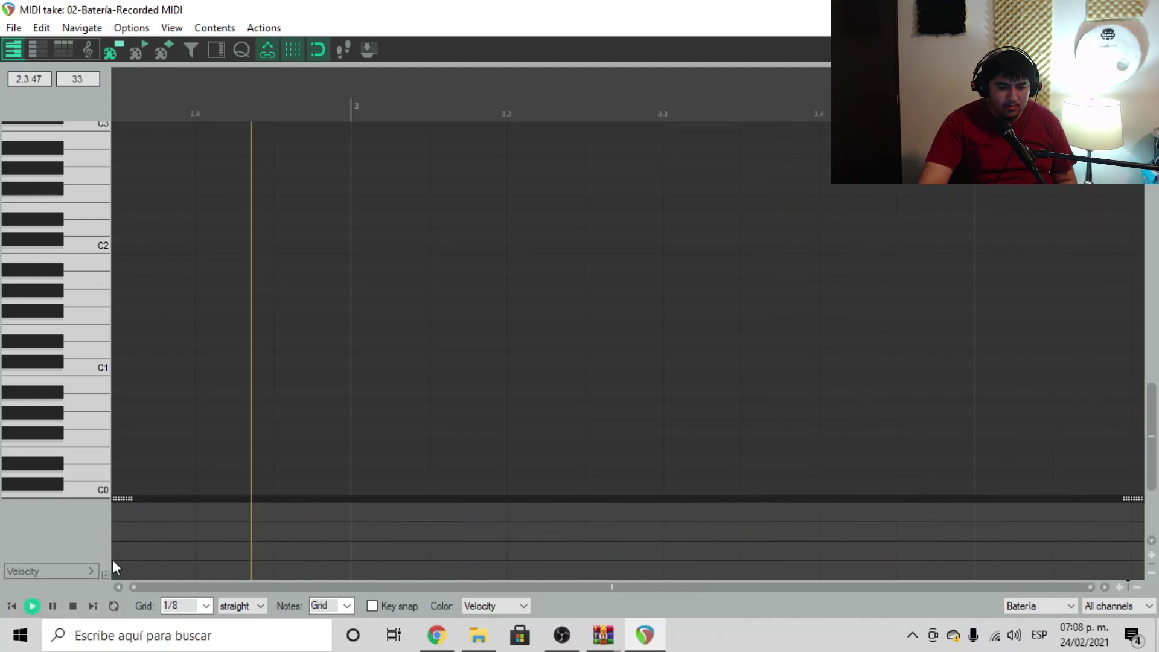
{"action": "key", "text": "space"}
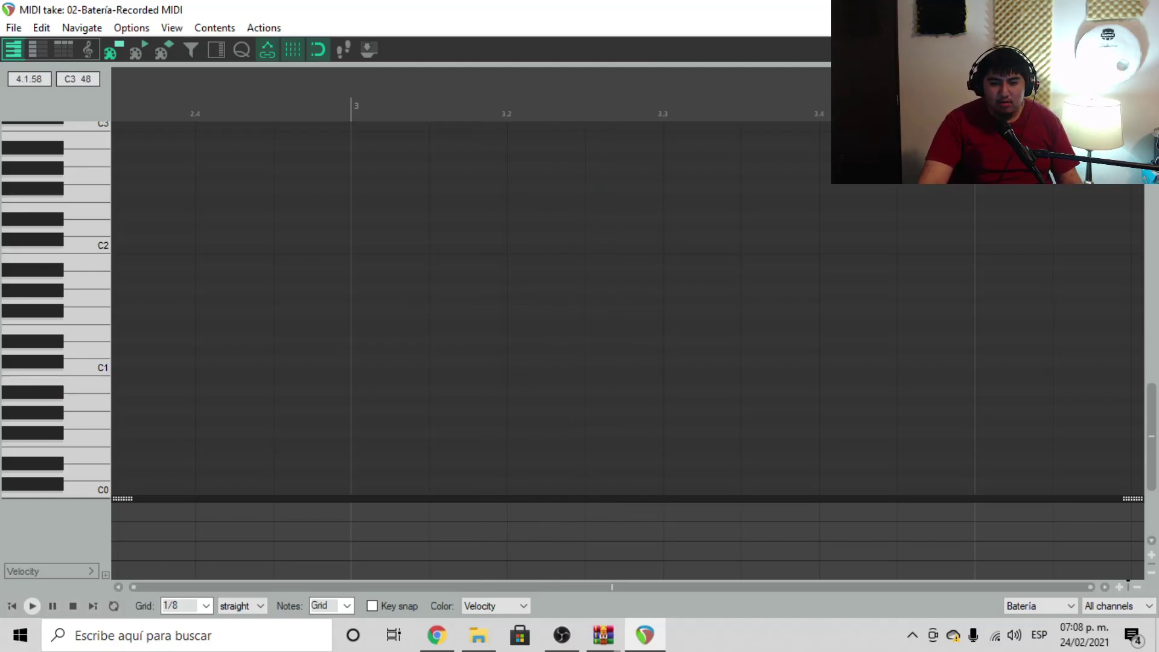
{"action": "key", "text": "Escape"}
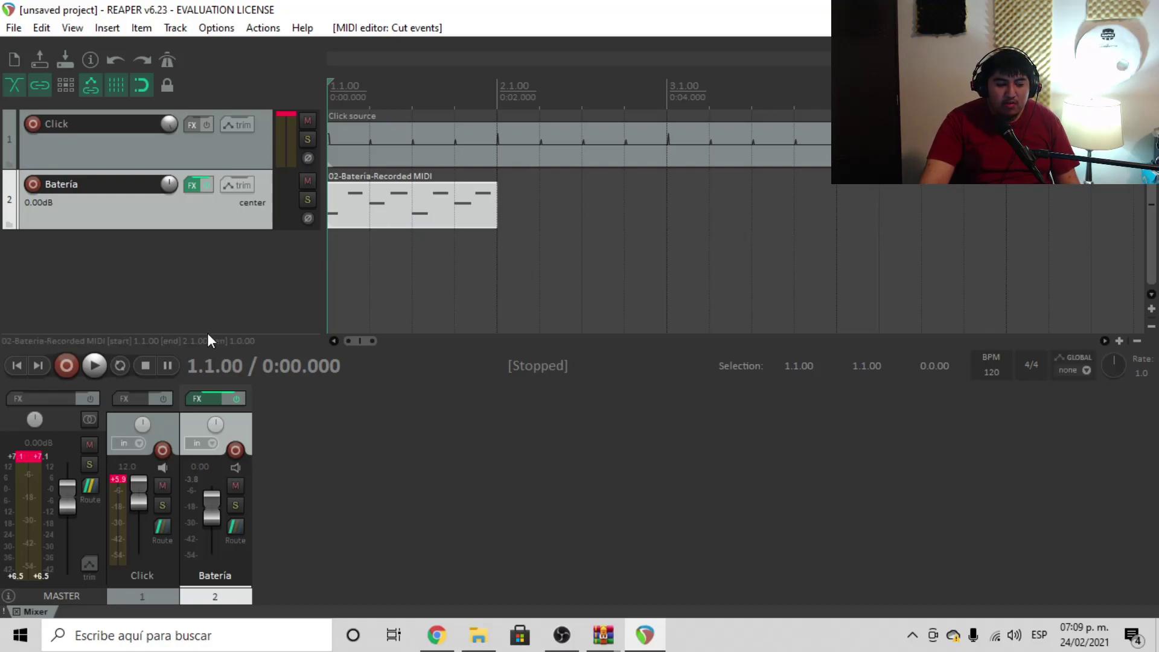
Step: Copy the one-bar Batería item and paste it end to end from 2.1.00 up to 10.1.00
{"action": "right_click", "coordinate": [392, 194]}
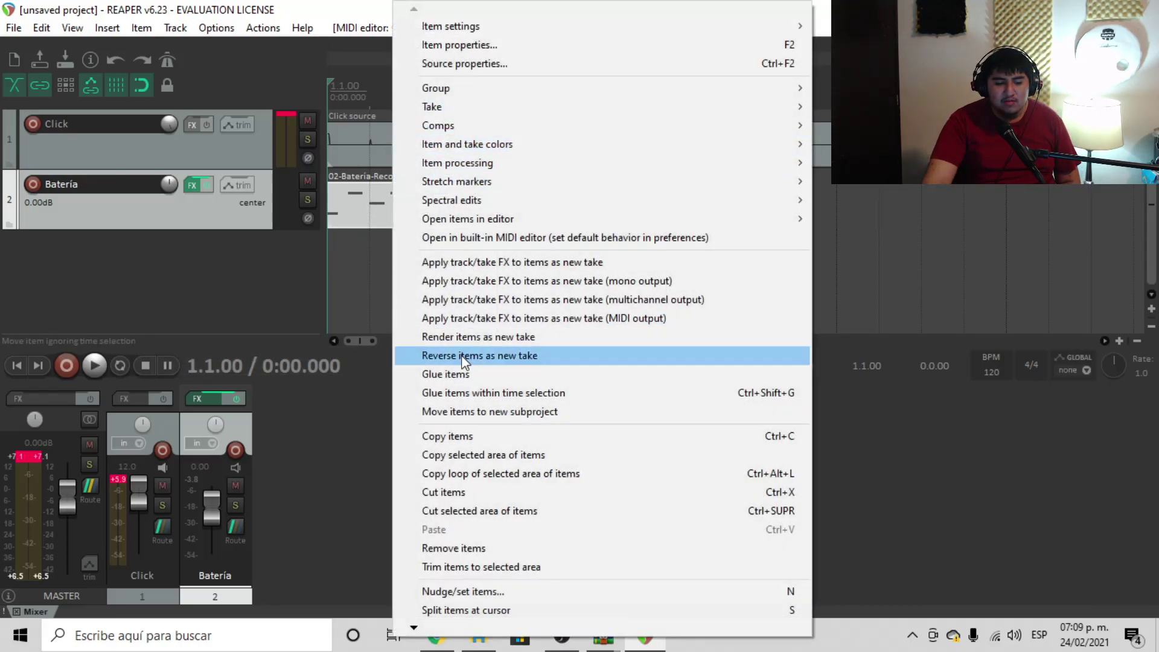
{"action": "left_click", "coordinate": [443, 430]}
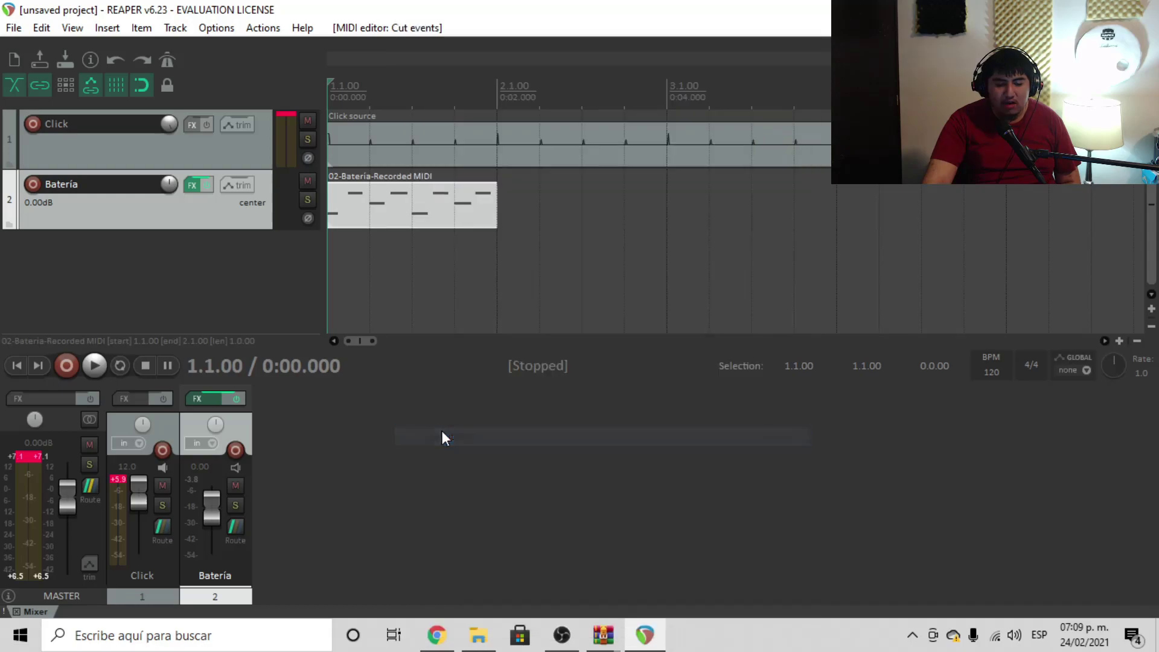
{"action": "left_click", "coordinate": [498, 57]}
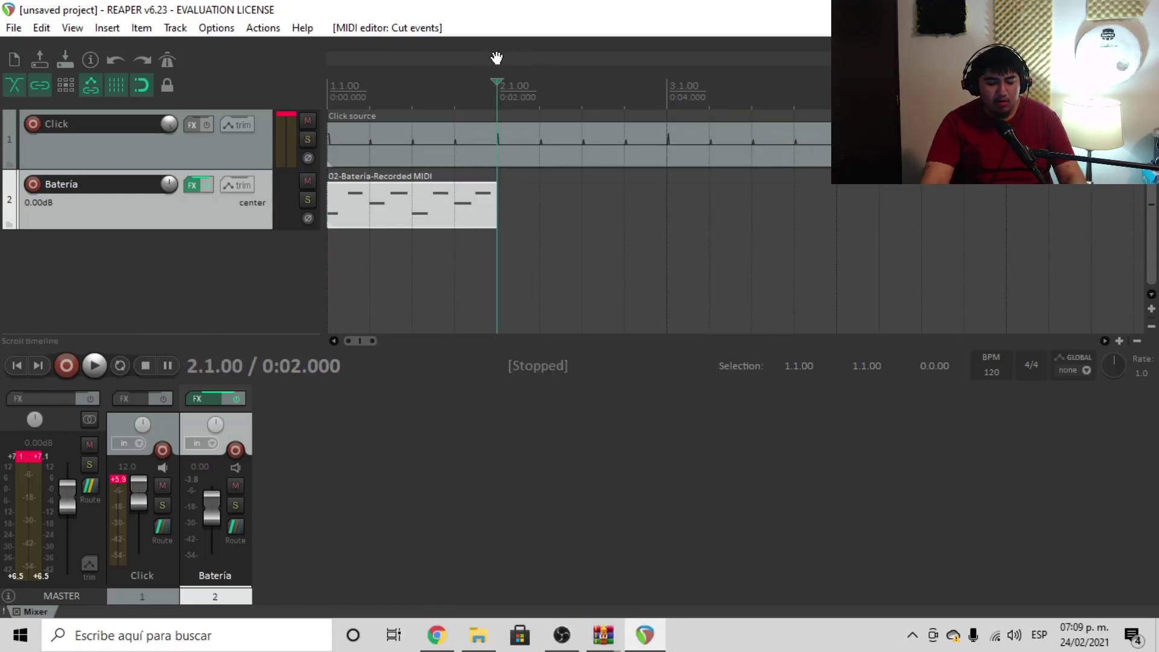
{"action": "key", "text": "ctrl+v"}
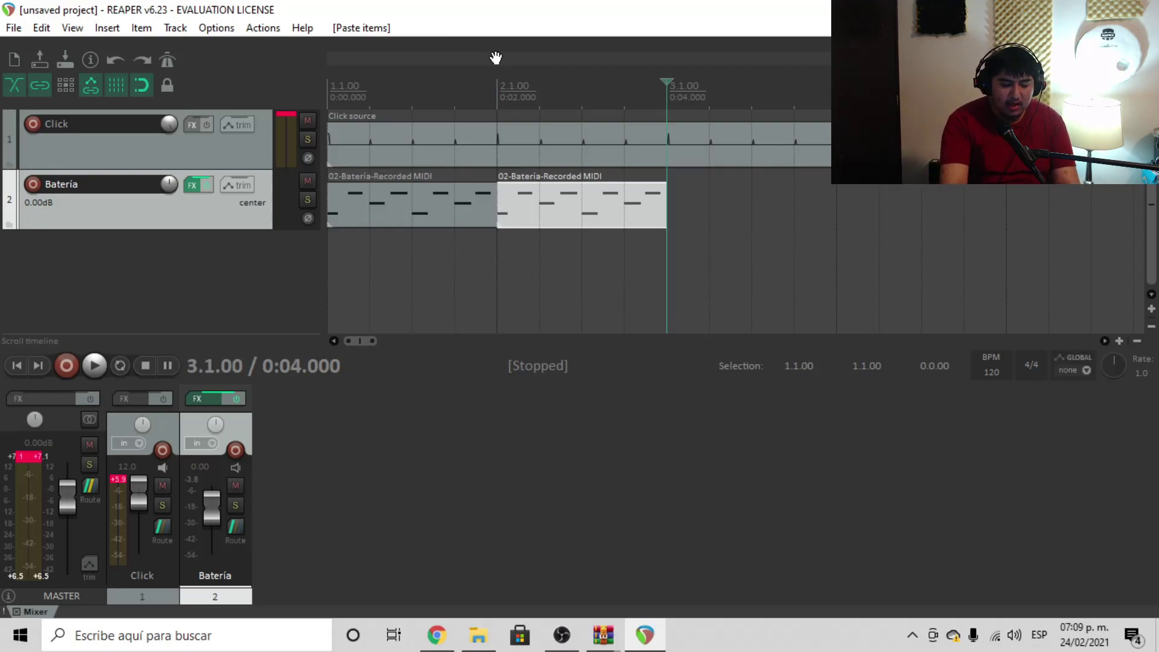
{"action": "key", "text": "ctrl+v"}
{"action": "key", "text": "ctrl+v"}
{"action": "key", "text": "ctrl+v"}
{"action": "key", "text": "ctrl+v"}
{"action": "key", "text": "ctrl+v"}
{"action": "key", "text": "ctrl+v"}
{"action": "key", "text": "ctrl+v"}
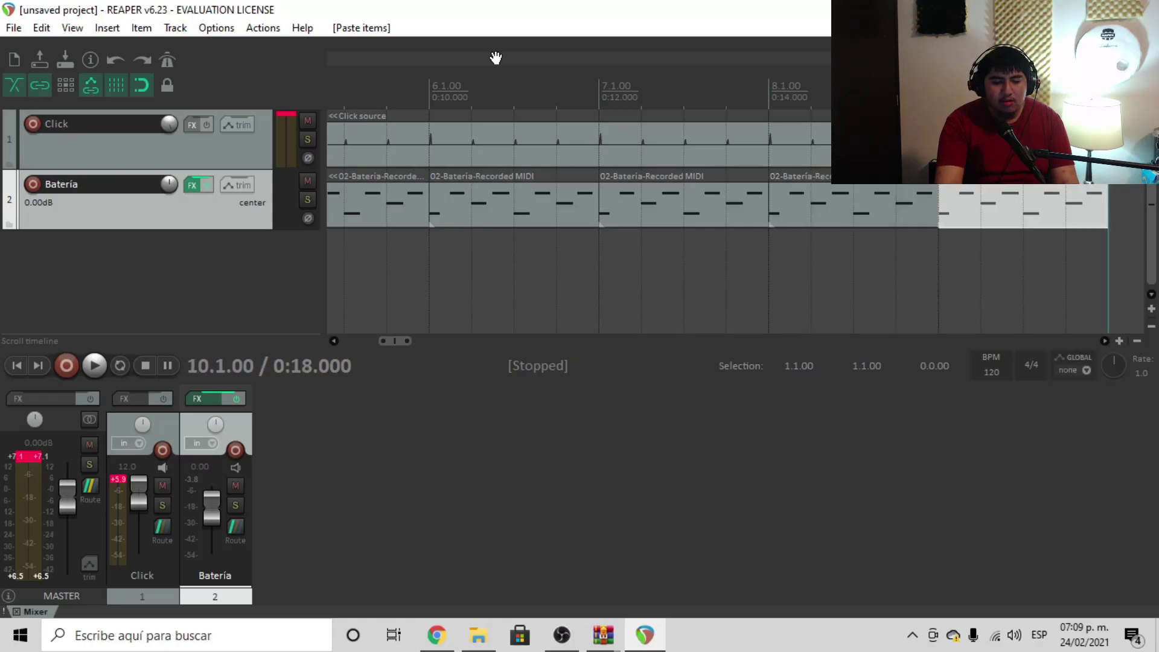
Step: Continue pasting the drum item back to back on the Batería track from 10.1.00 up to 20.1.00
{"action": "left_click", "coordinate": [394, 340]}
{"action": "left_click_drag", "start_coordinate": [393, 341], "coordinate": [418, 340]}
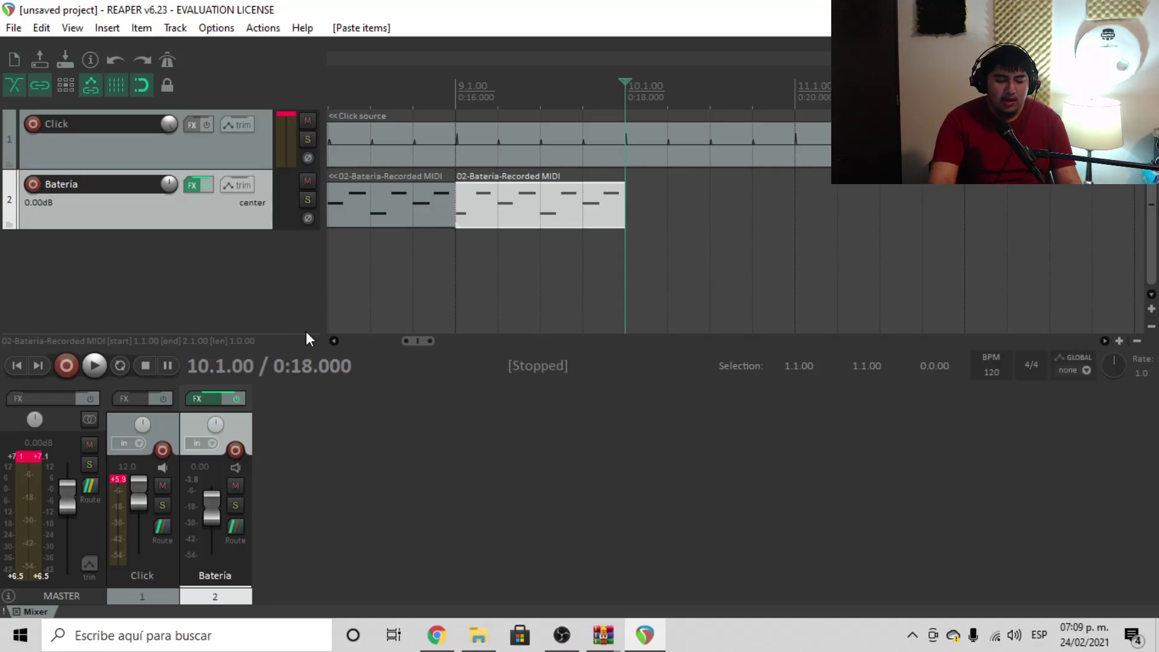
{"action": "key", "text": "ctrl+v"}
{"action": "key", "text": "ctrl+v"}
{"action": "key", "text": "ctrl+v"}
{"action": "key", "text": "ctrl+v"}
{"action": "key", "text": "ctrl+v"}
{"action": "key", "text": "ctrl+v"}
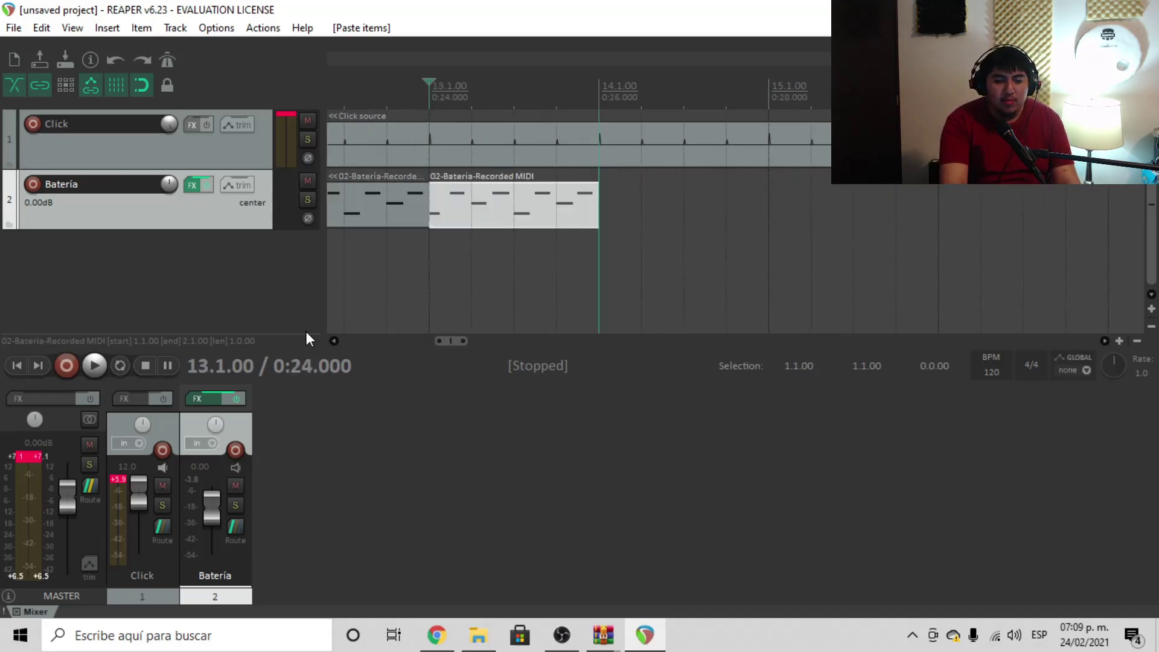
{"action": "key", "text": "ctrl+v"}
{"action": "key", "text": "ctrl+v"}
{"action": "key", "text": "ctrl+v"}
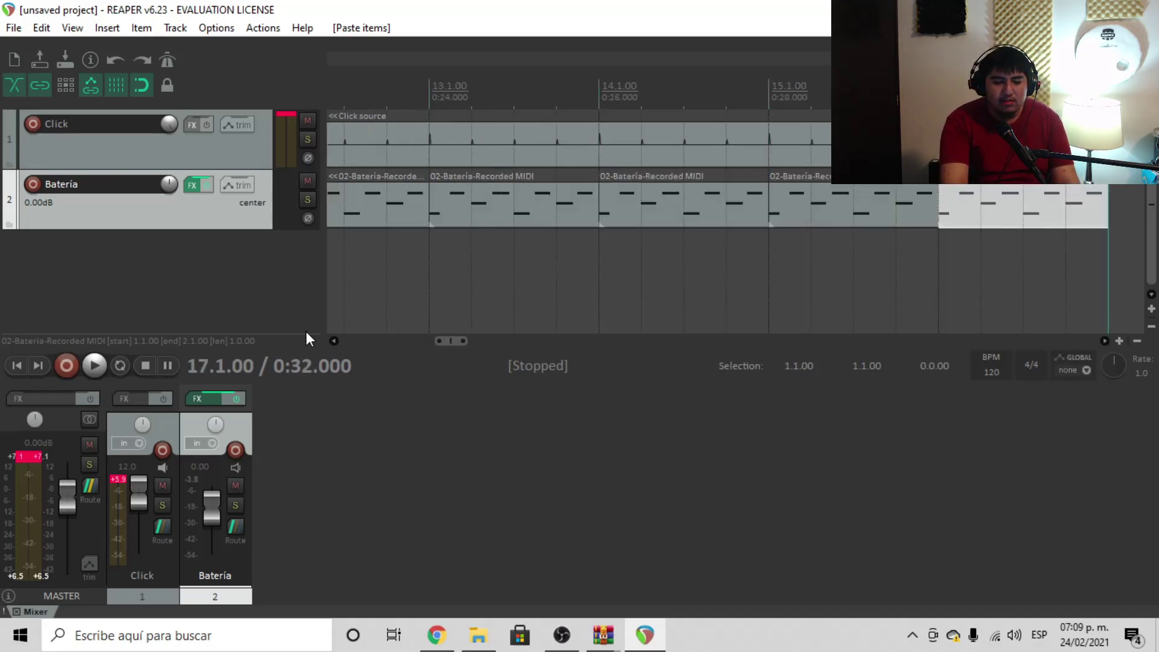
{"action": "key", "text": "ctrl+v"}
{"action": "key", "text": "ctrl+v"}
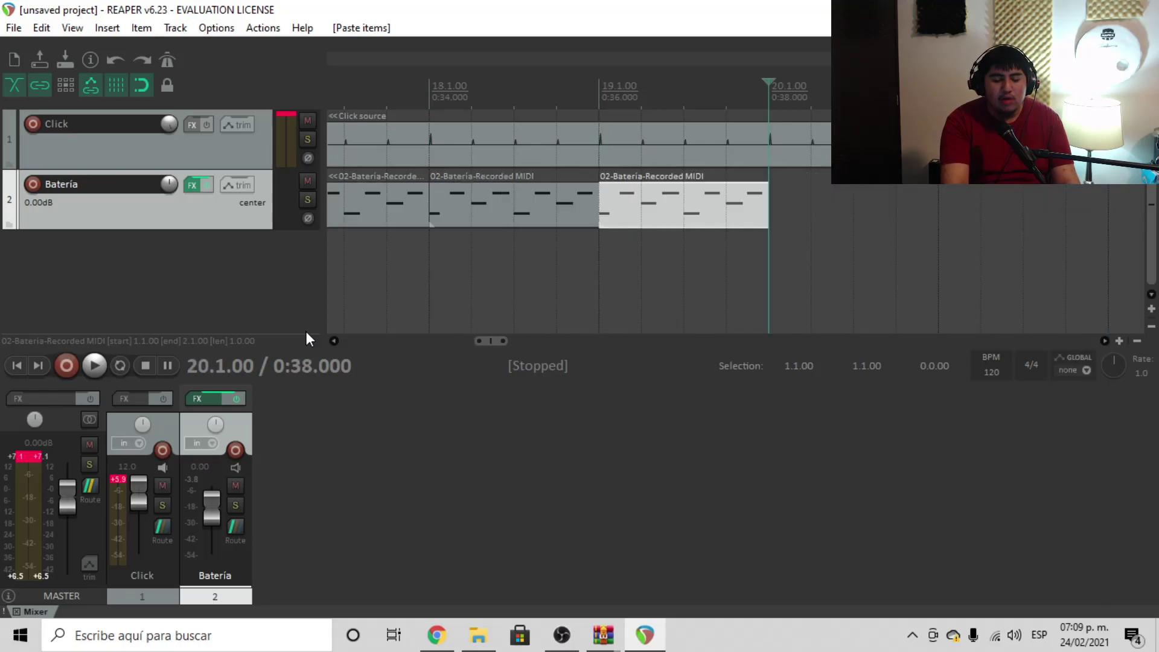
Step: Play the repeated drum pattern with the click from the project start, and stop playback
{"action": "key", "text": "Home"}
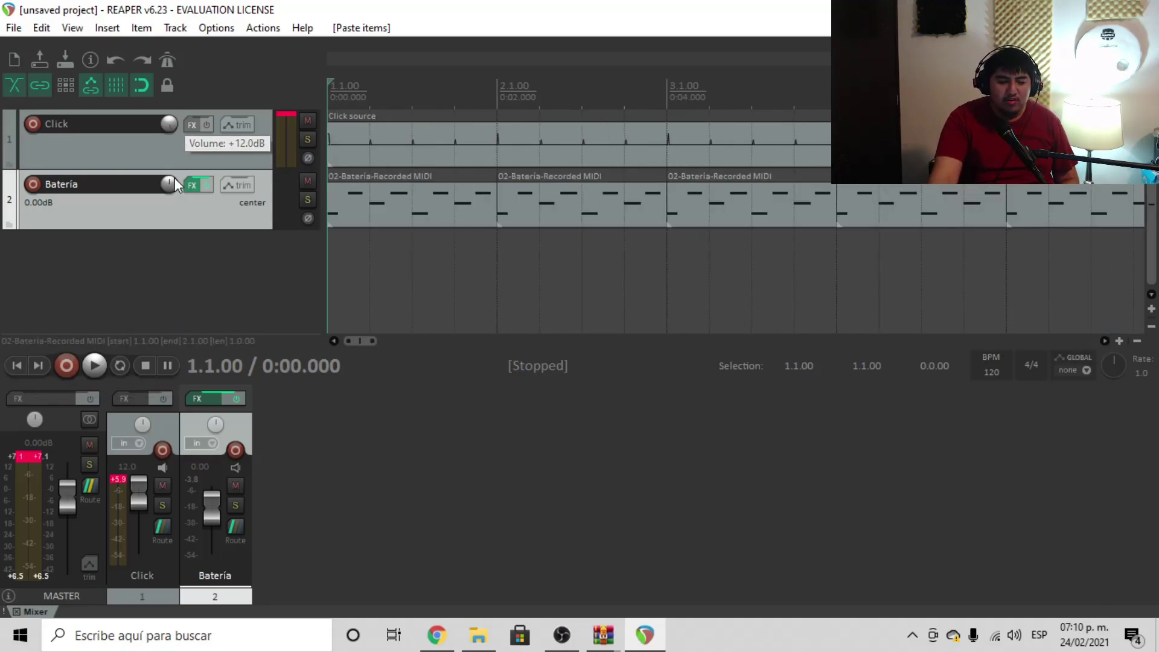
{"action": "left_click", "coordinate": [94, 362]}
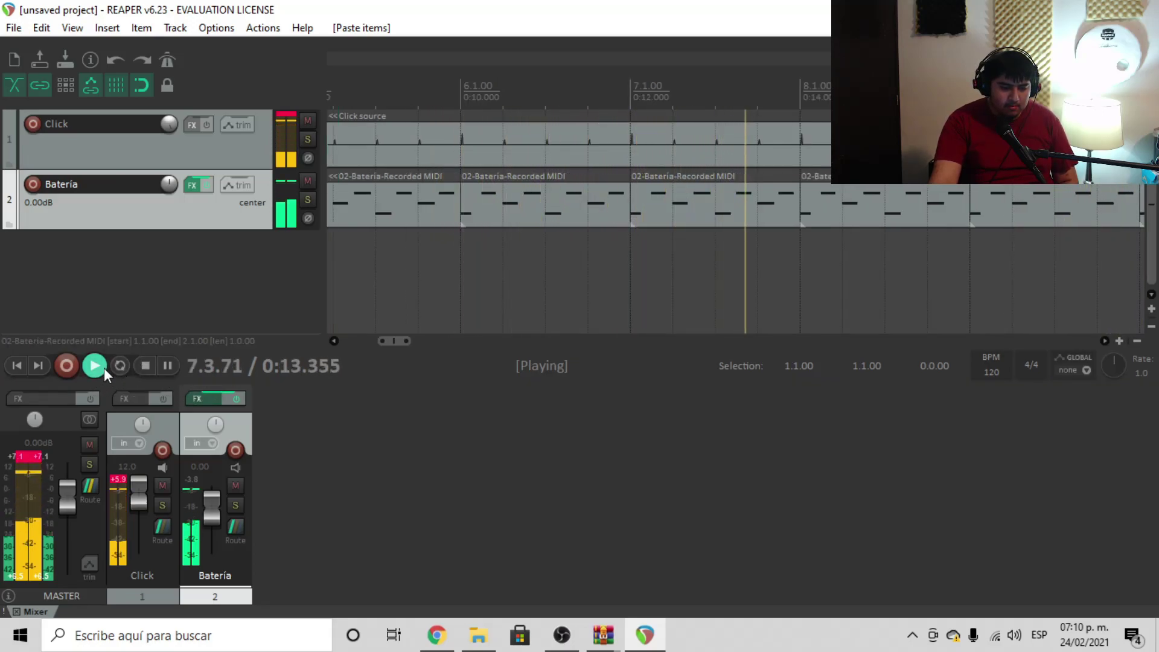
{"action": "left_click", "coordinate": [145, 366]}
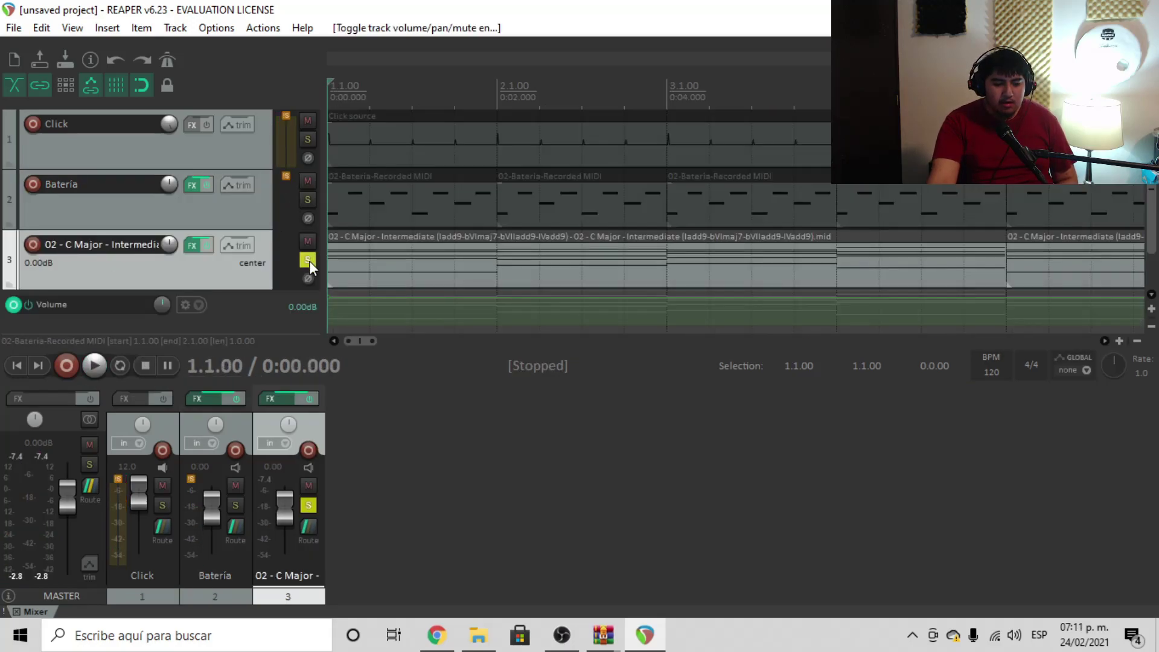
Step: Turn off solo on the C Major chord track, and play all three tracks together from the start before stopping playback
{"action": "left_click", "coordinate": [308, 259]}
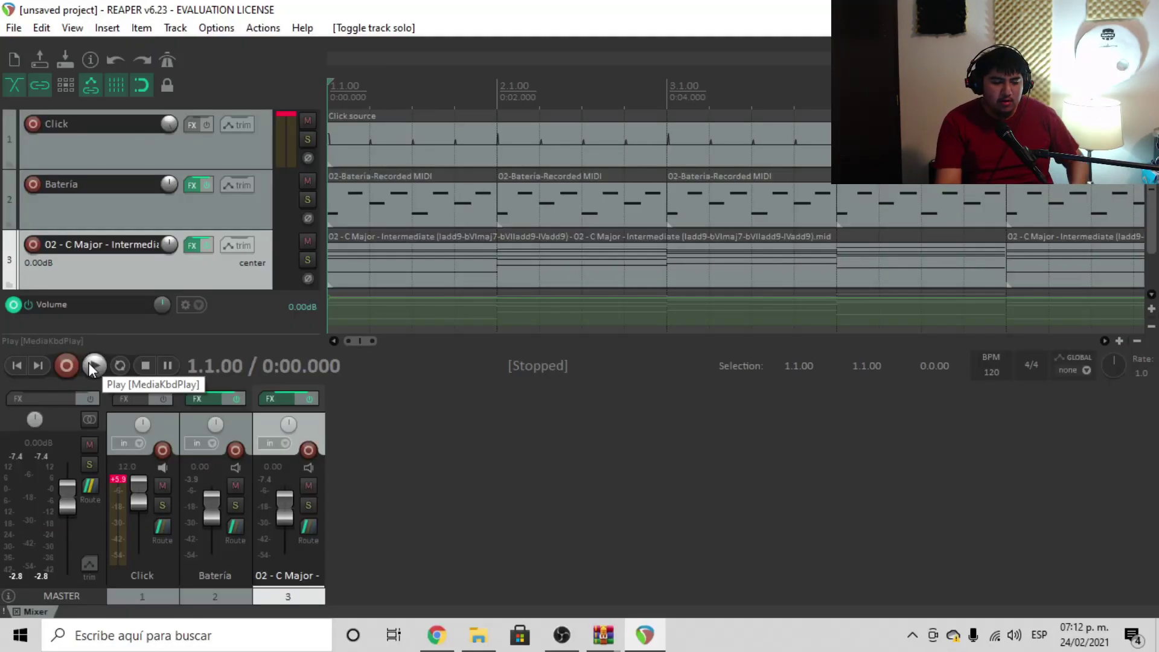
{"action": "left_click", "coordinate": [0, 420]}
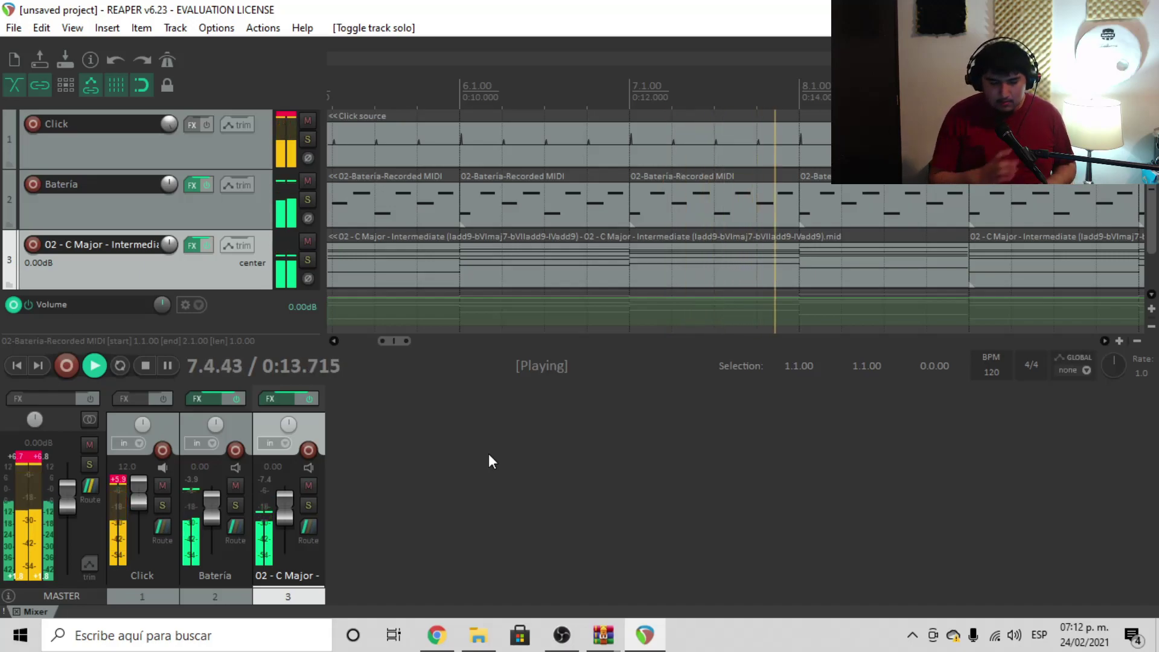
{"action": "key", "text": "space"}
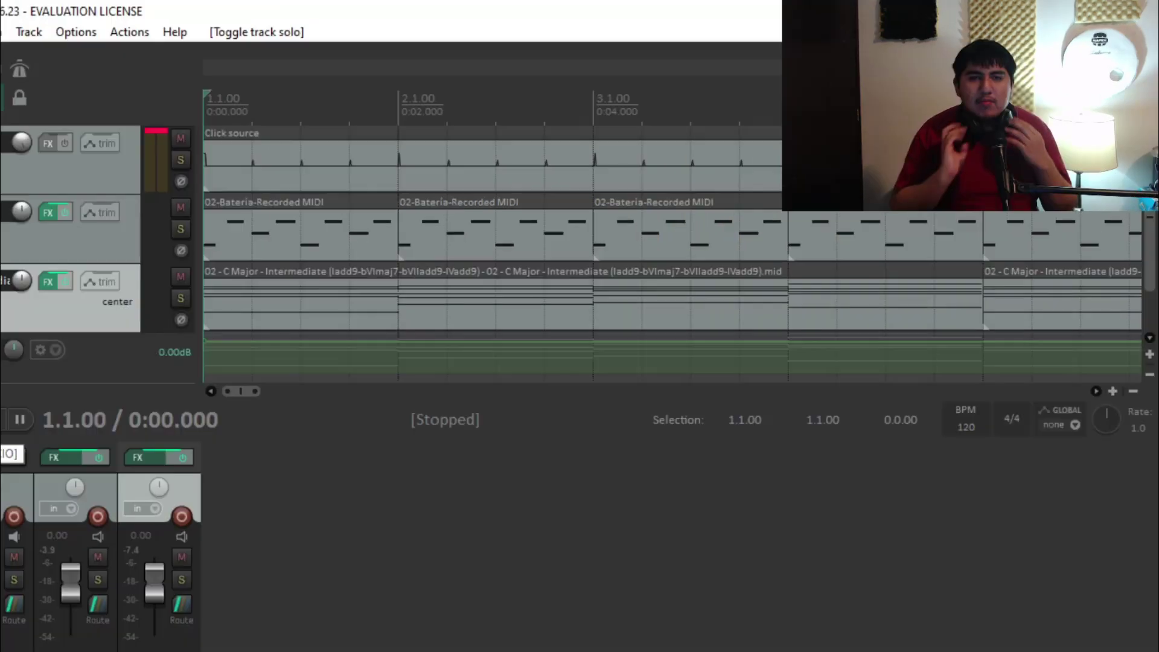